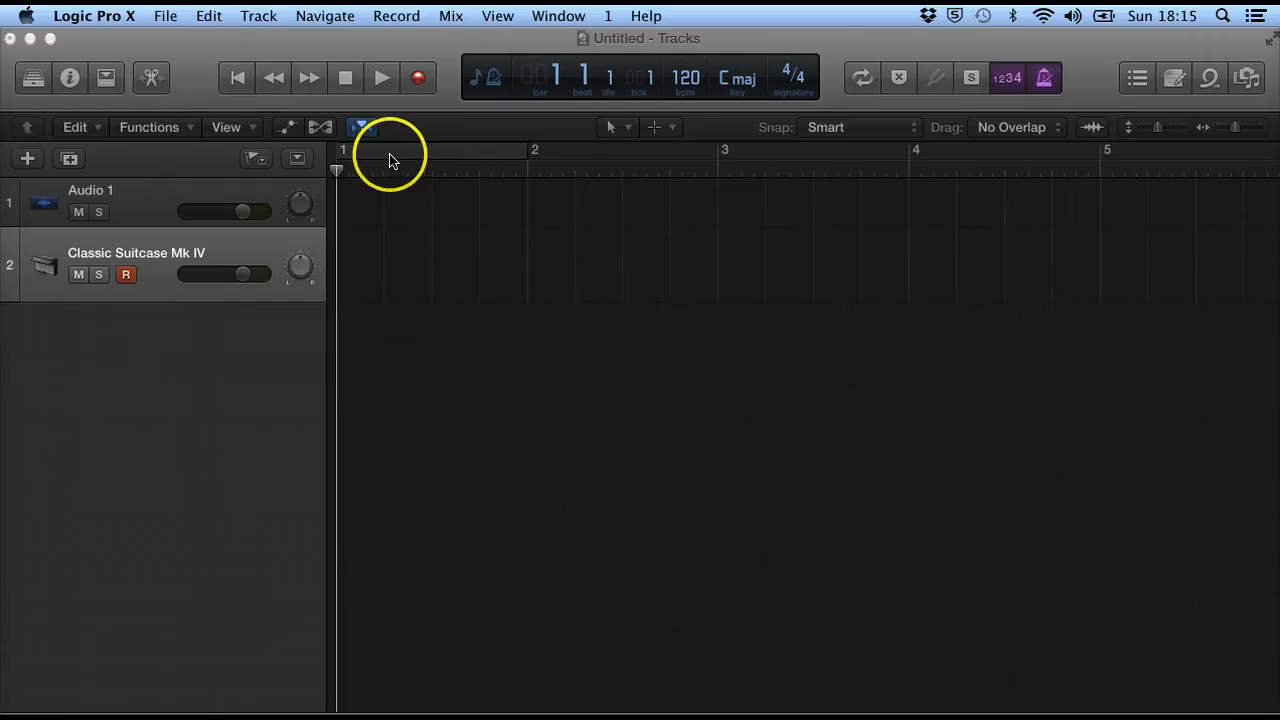
# Set a cycle area from bar 1 to bar 3 and switch cycle mode on.
pyautogui.moveTo(366, 150); pyautogui.dragTo(719, 142)
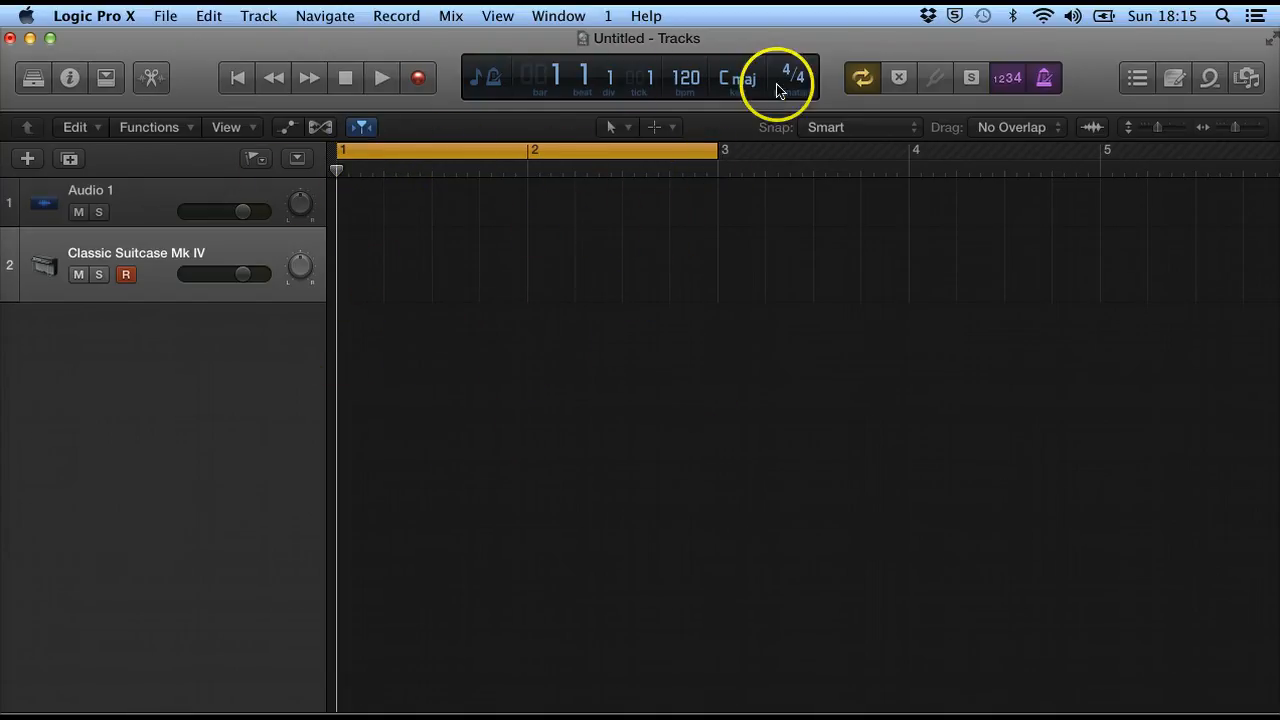
pyautogui.click(864, 78)
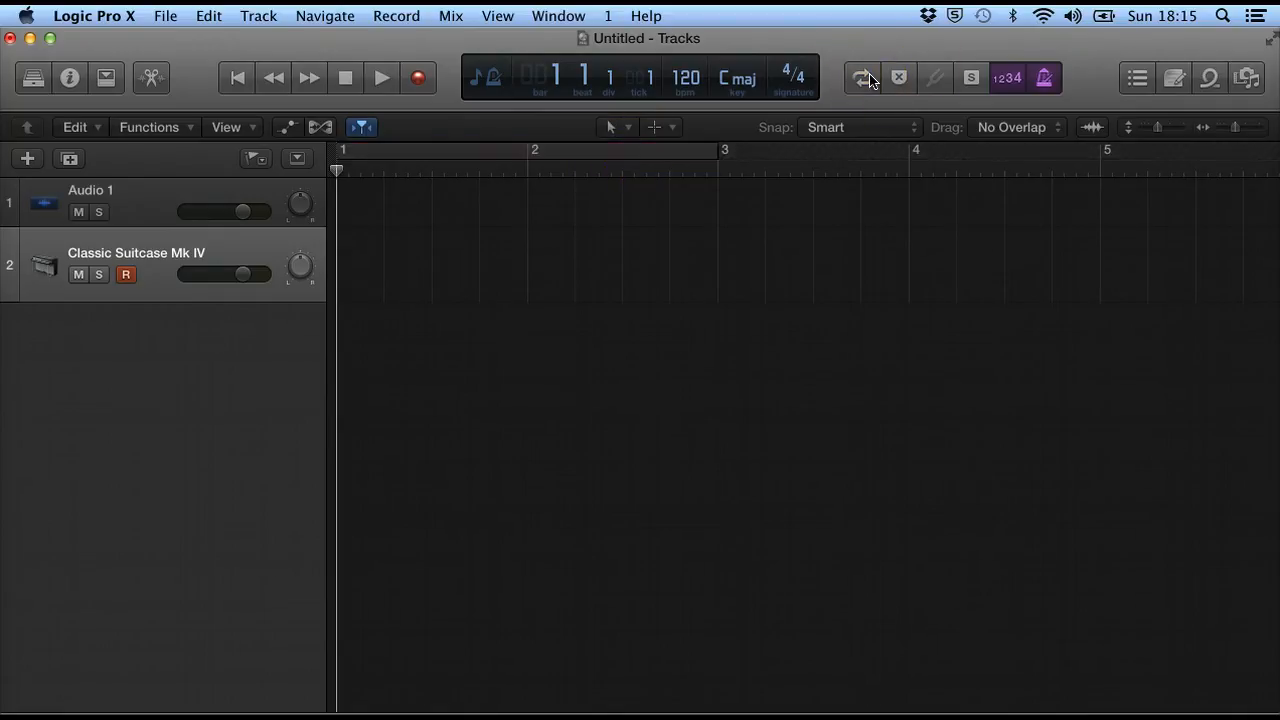
pyautogui.click(864, 78)
pyautogui.click(864, 78)
pyautogui.click(864, 78)
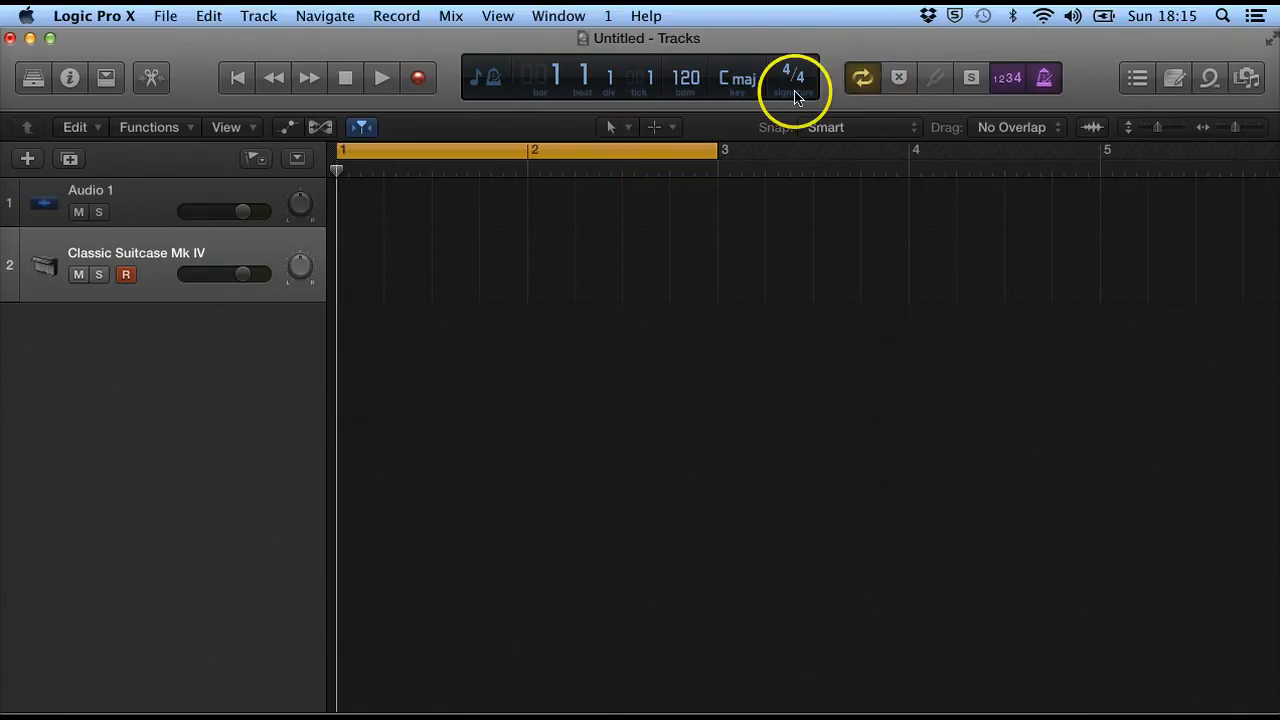
pyautogui.click(529, 148)
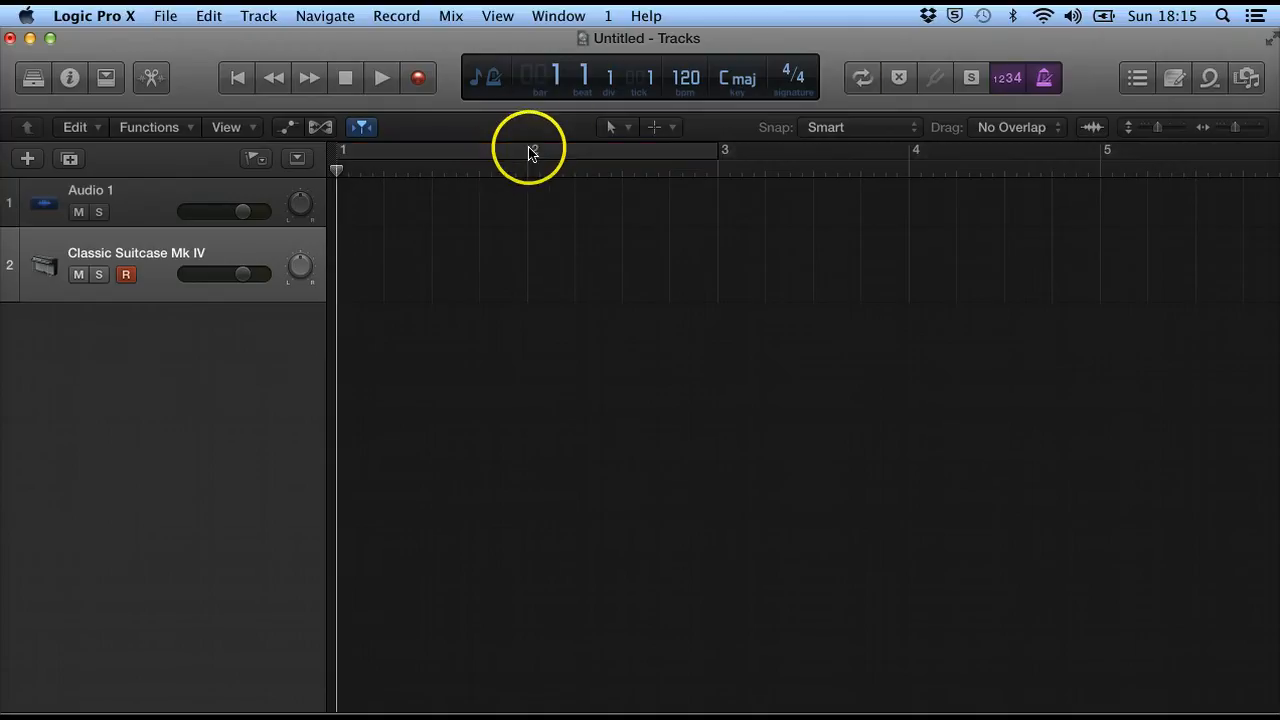
pyautogui.click(530, 149)
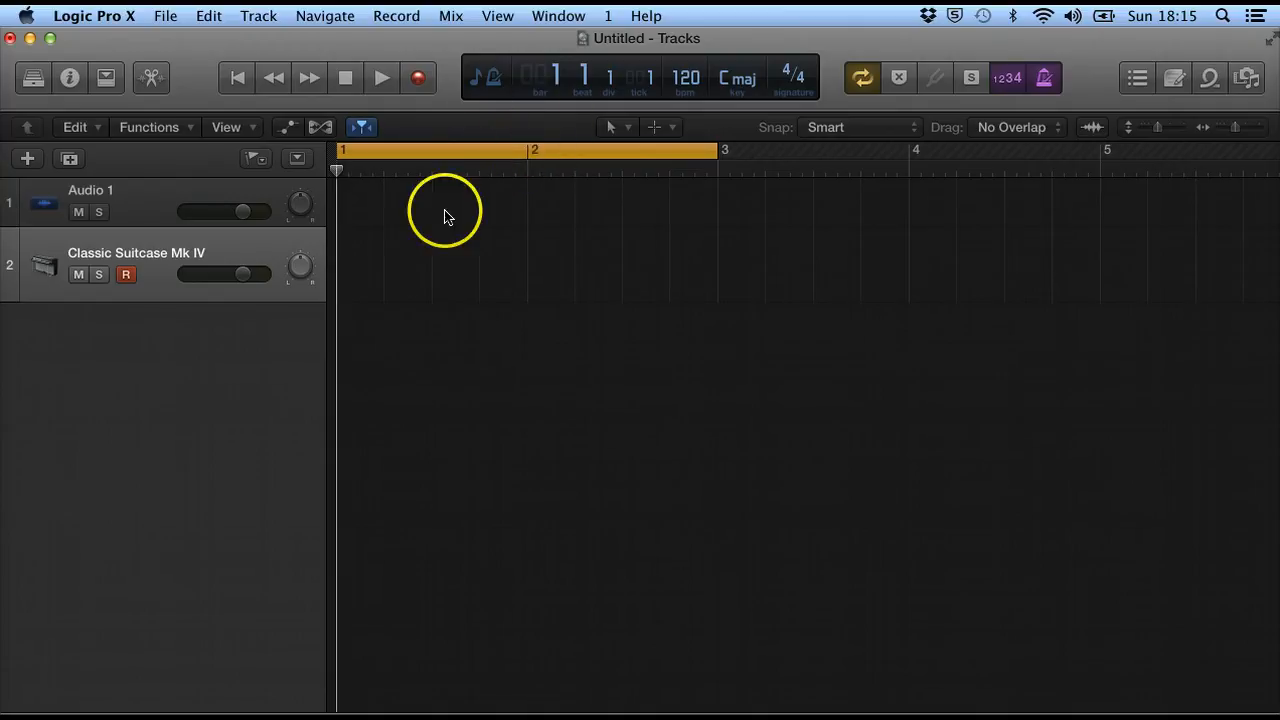
# Play the cycle area, stop, and return the playhead to the start.
pyautogui.click(376, 82)
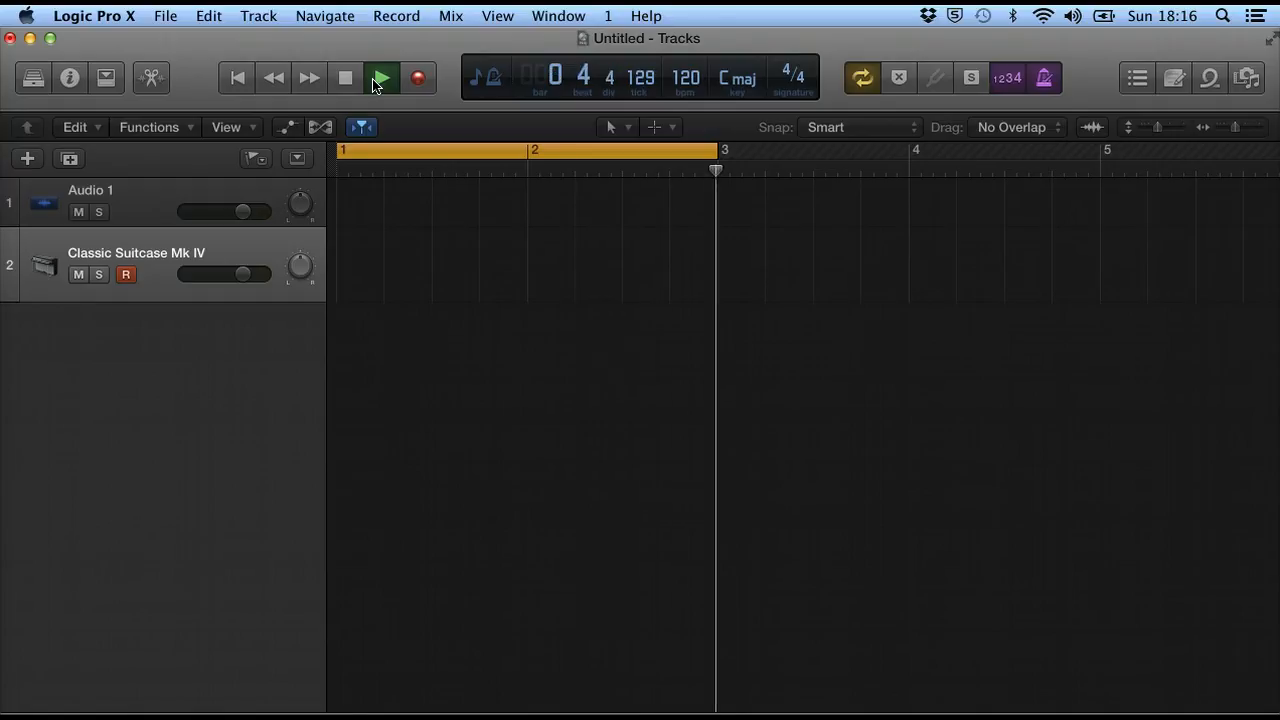
pyautogui.click(380, 78)
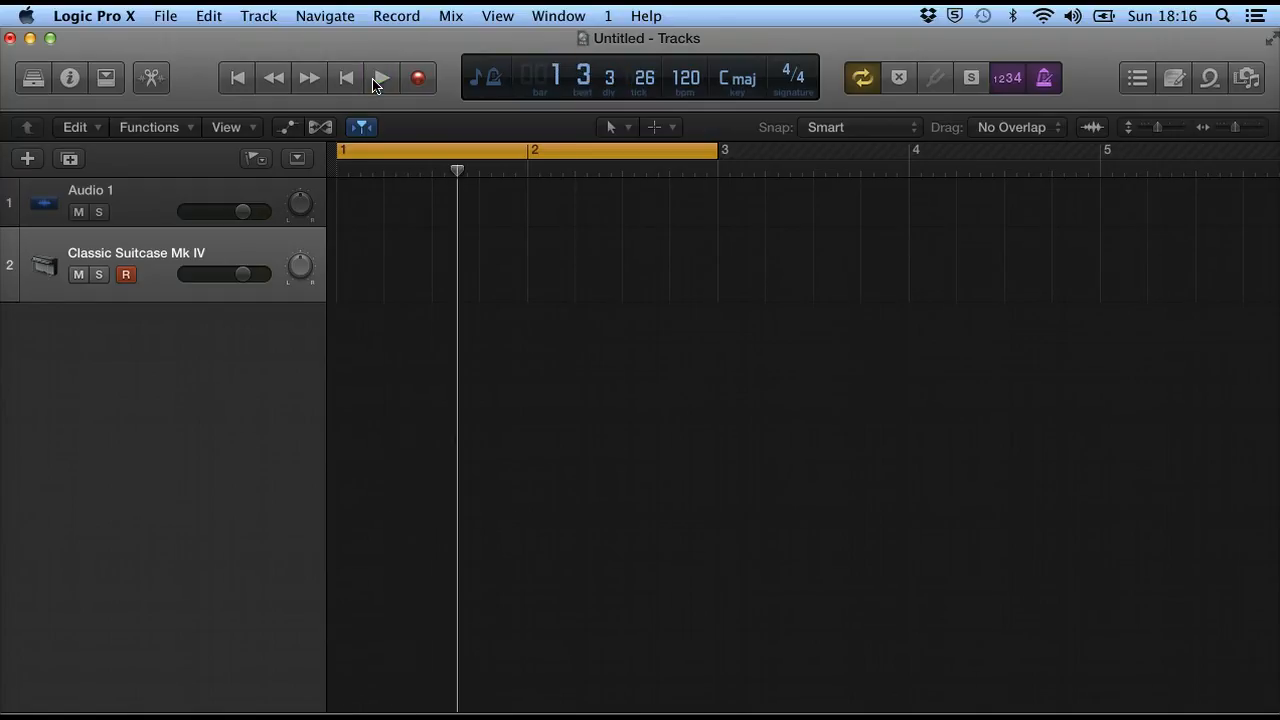
pyautogui.click(239, 79)
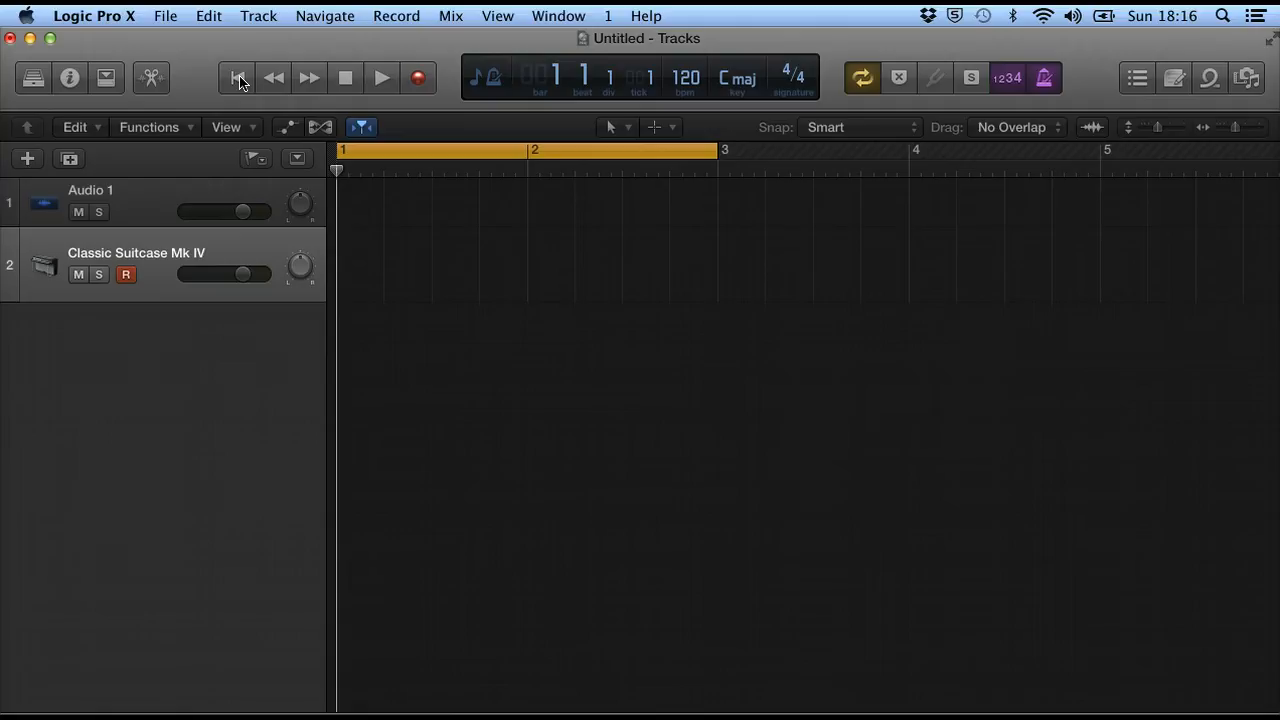
# Set the MIDI recording option to Join when Cycling.
pyautogui.click(380, 14)
pyautogui.moveTo(421, 176)
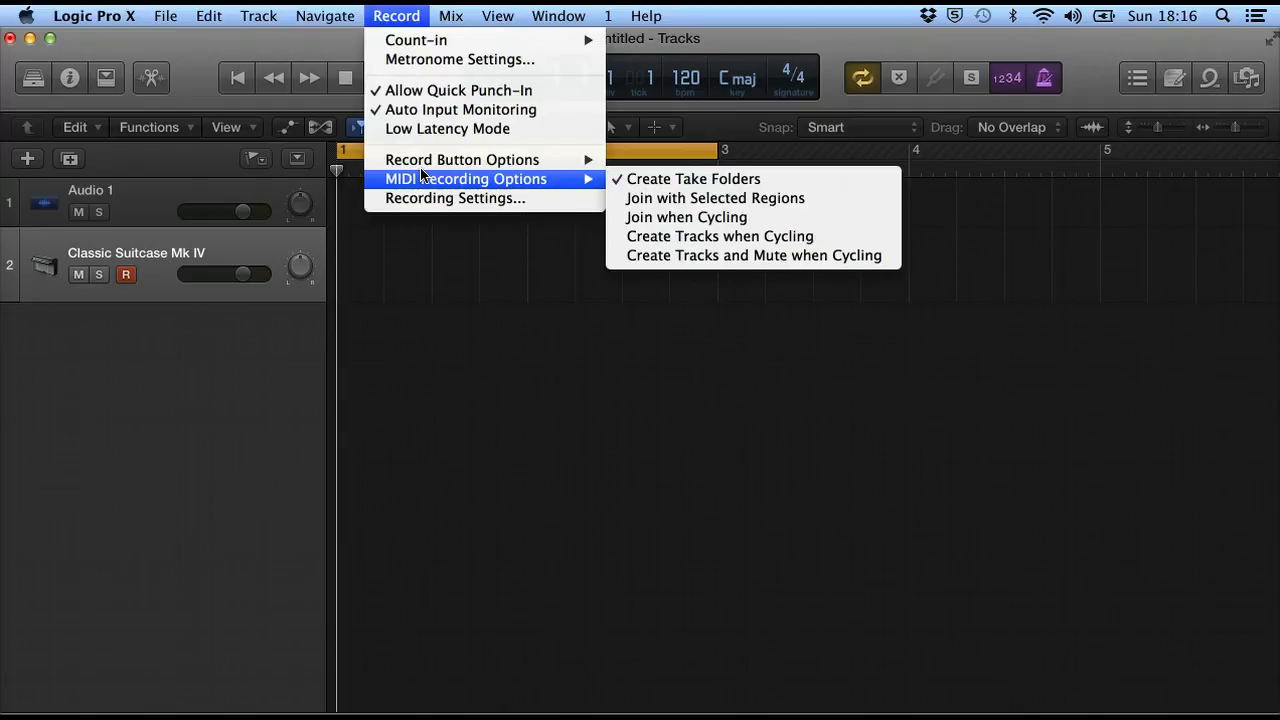
pyautogui.click(656, 217)
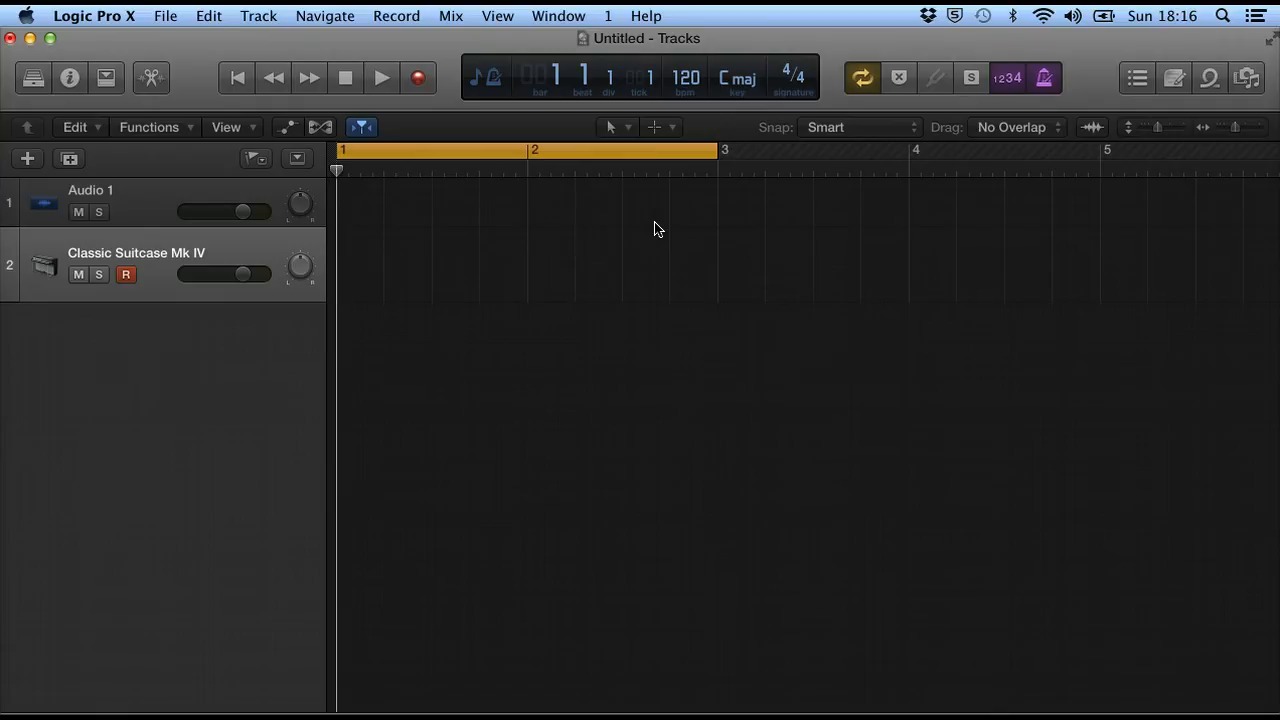
# Open the Piano Roll editor below the tracks and adjust its height.
pyautogui.click(152, 78)
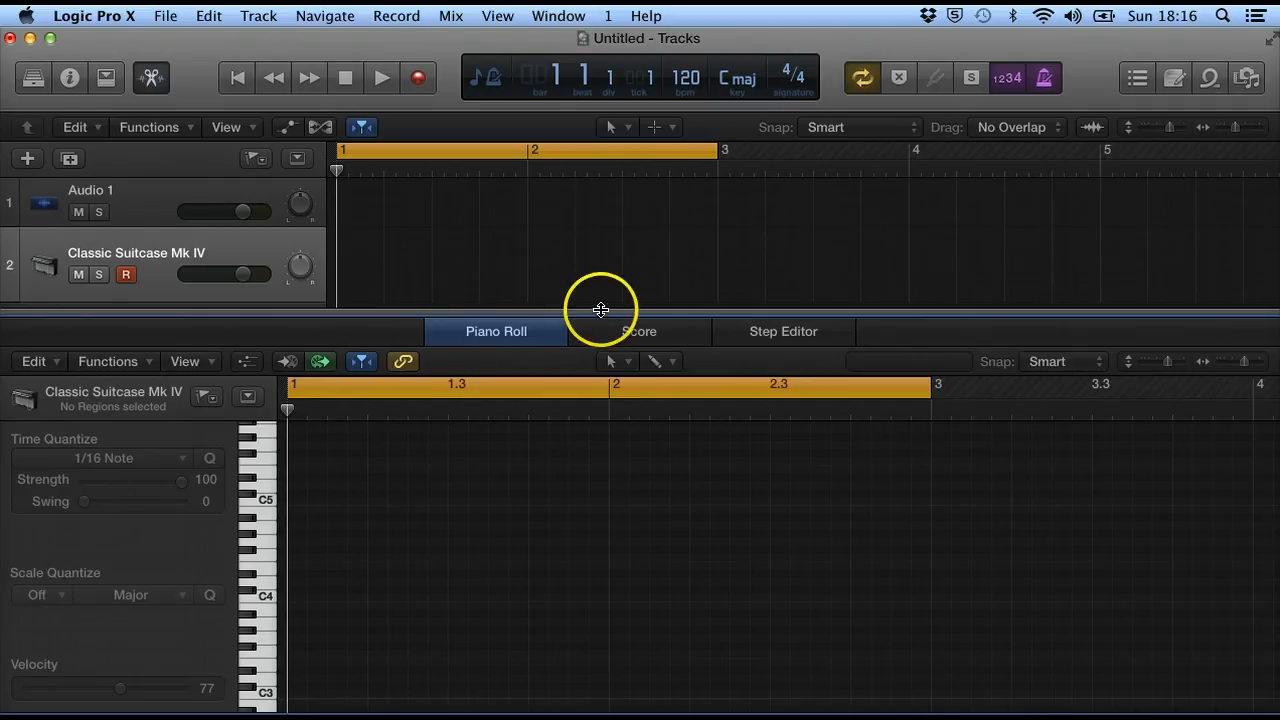
pyautogui.moveTo(600, 310); pyautogui.dragTo(600, 330)
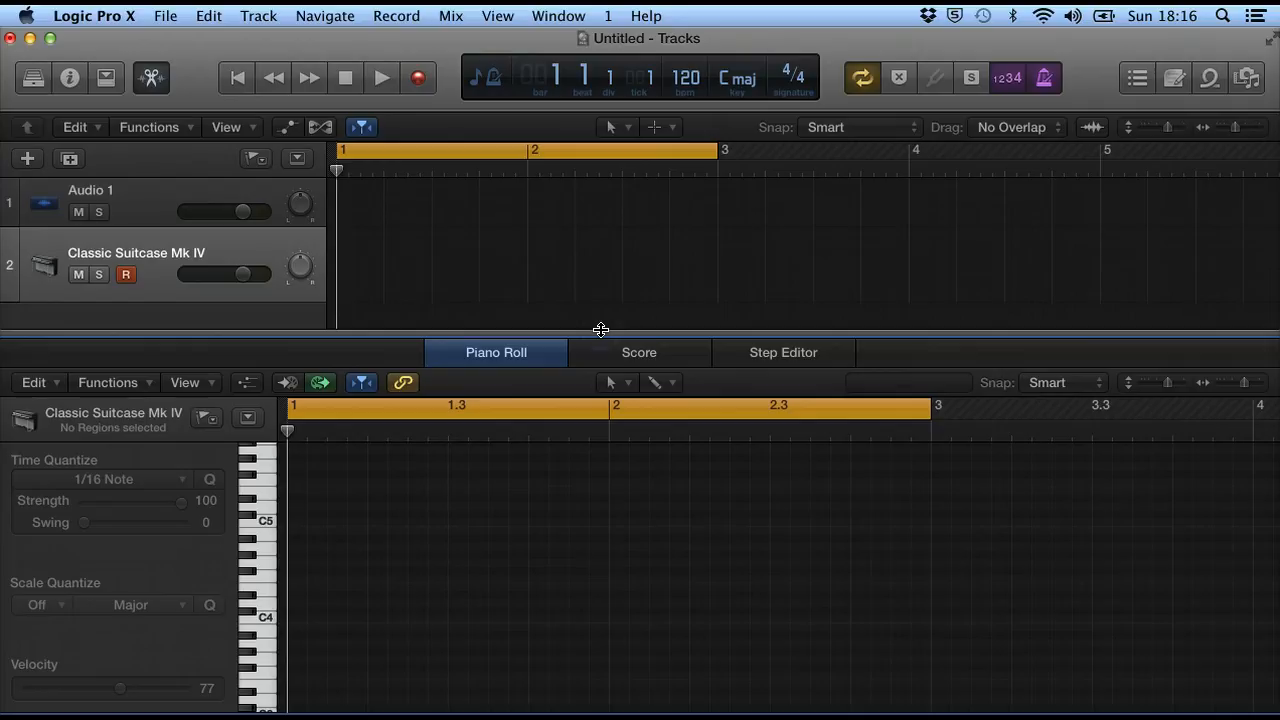
# Record MIDI over the cycle area on the Classic Suitcase Mk IV track, then stop.
pyautogui.click(414, 75)
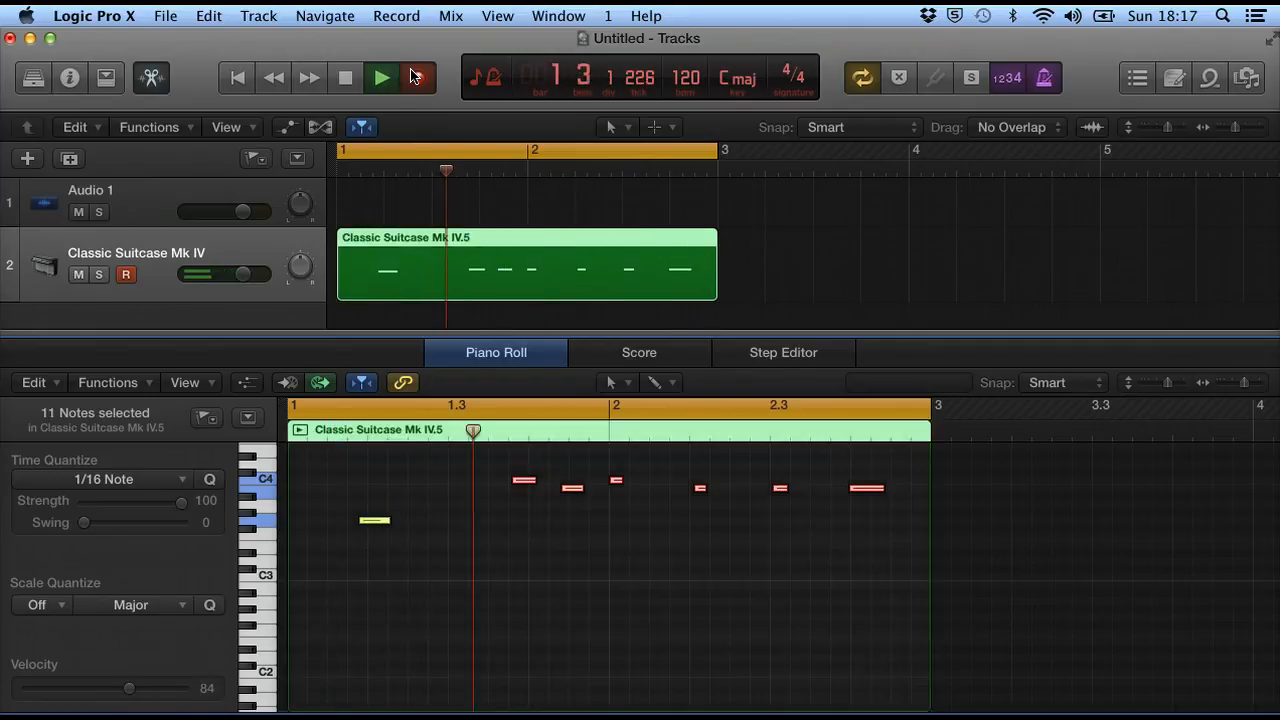
pyautogui.press('space')
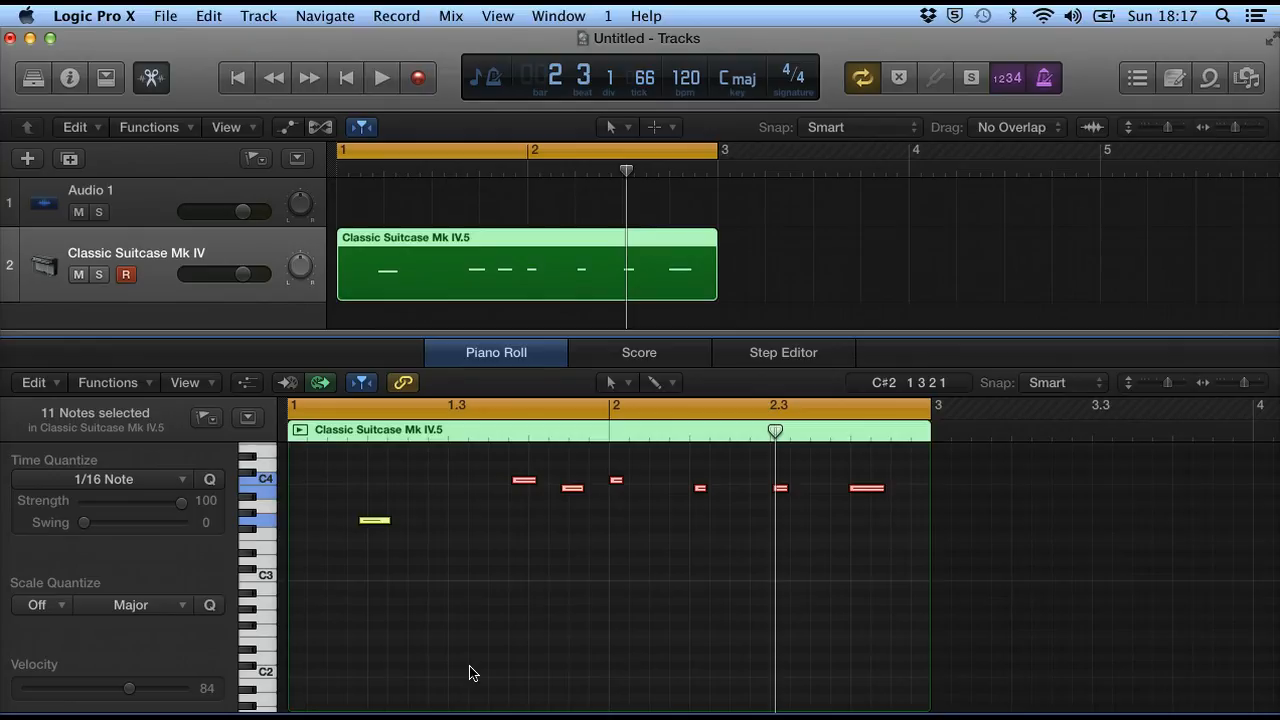
# Play back the recorded region, delete it, and close the Piano Roll editor.
pyautogui.click(416, 243)
pyautogui.click(383, 77)
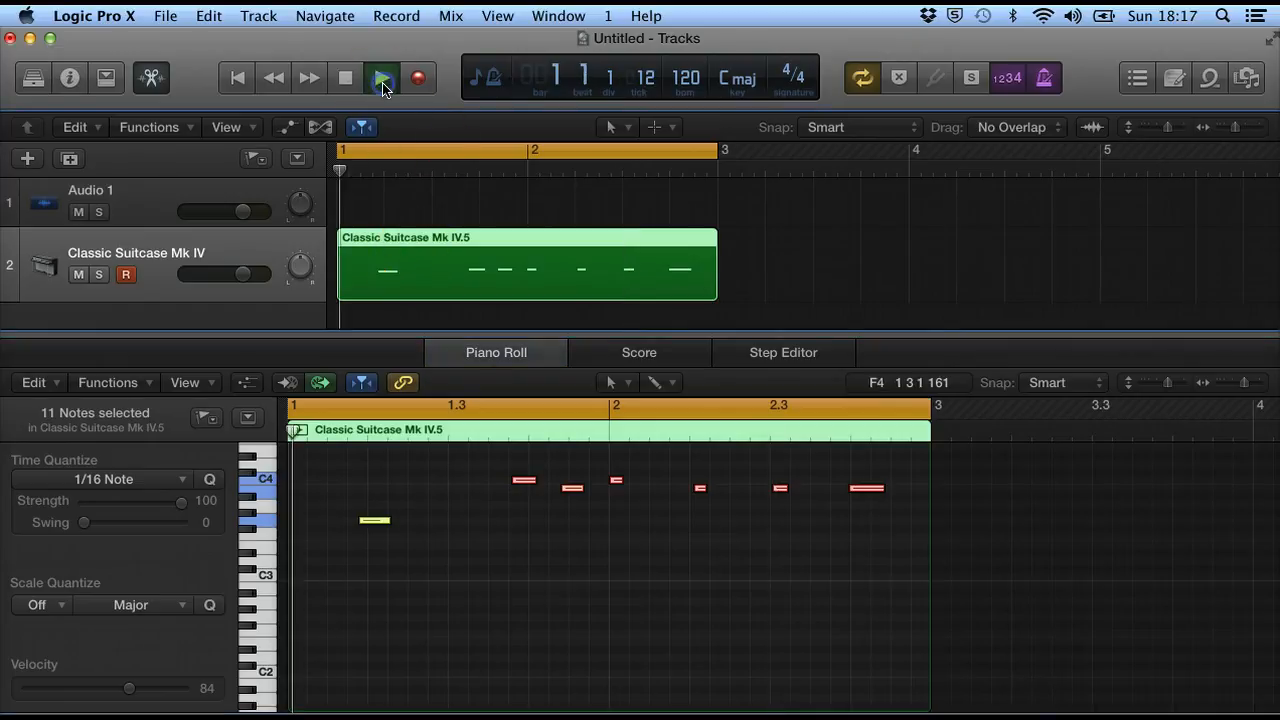
pyautogui.click(349, 85)
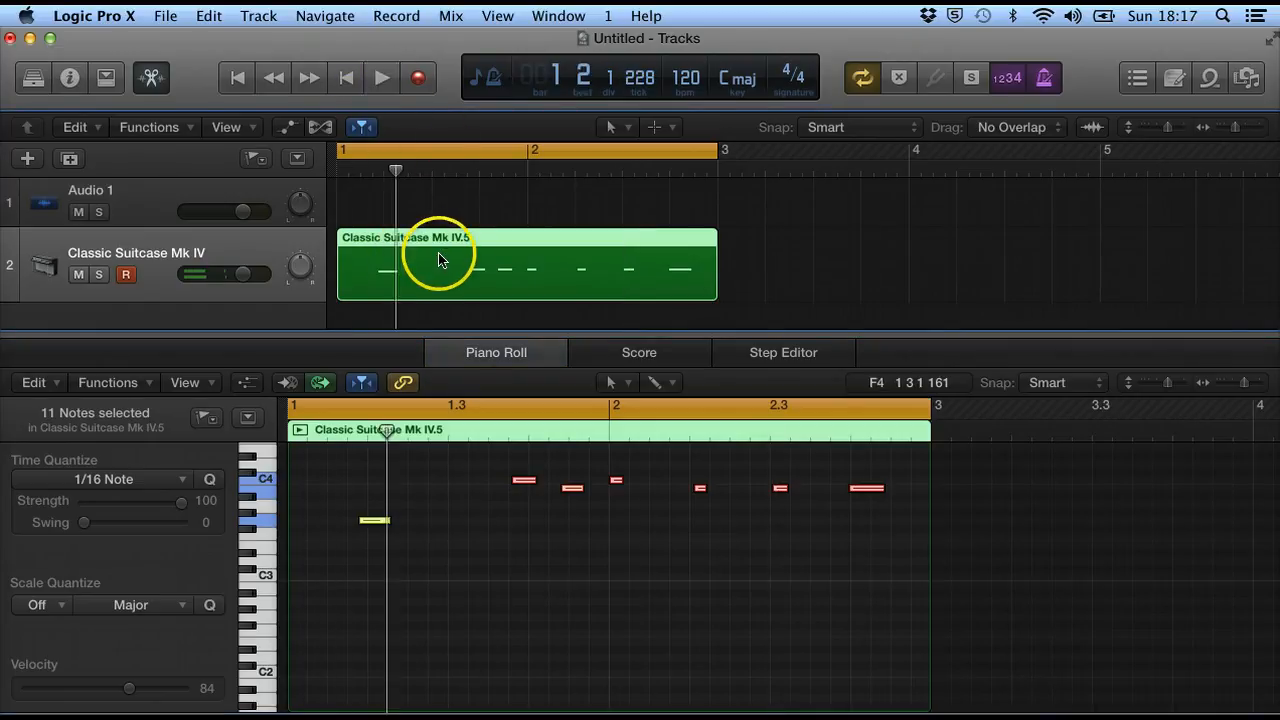
pyautogui.press('Delete')
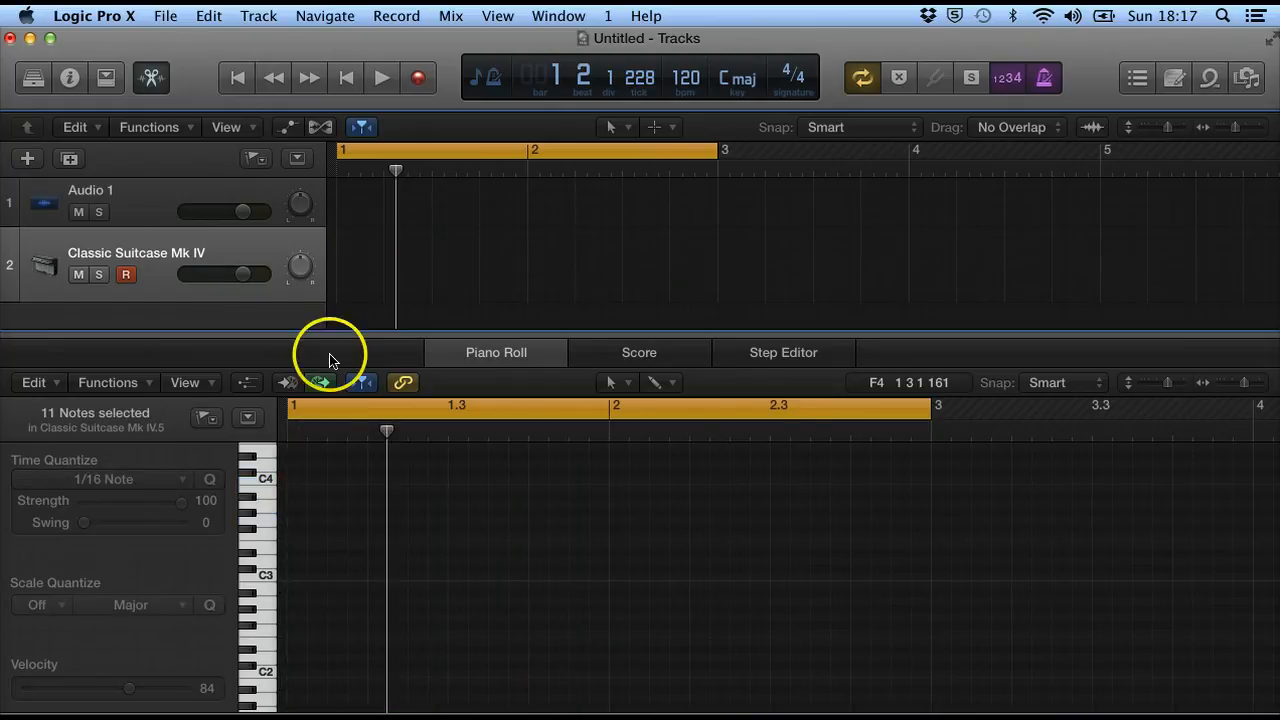
pyautogui.click(155, 77)
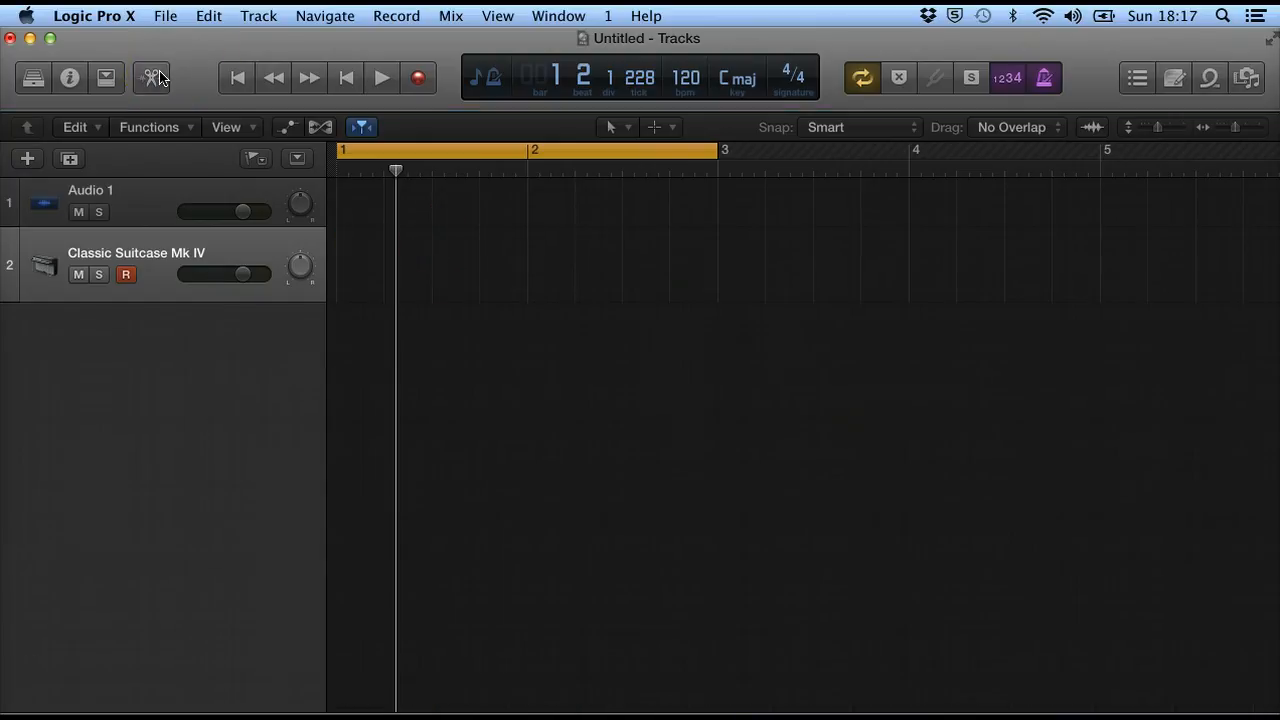
# Set the MIDI recording option to Create Take Folders.
pyautogui.click(396, 15)
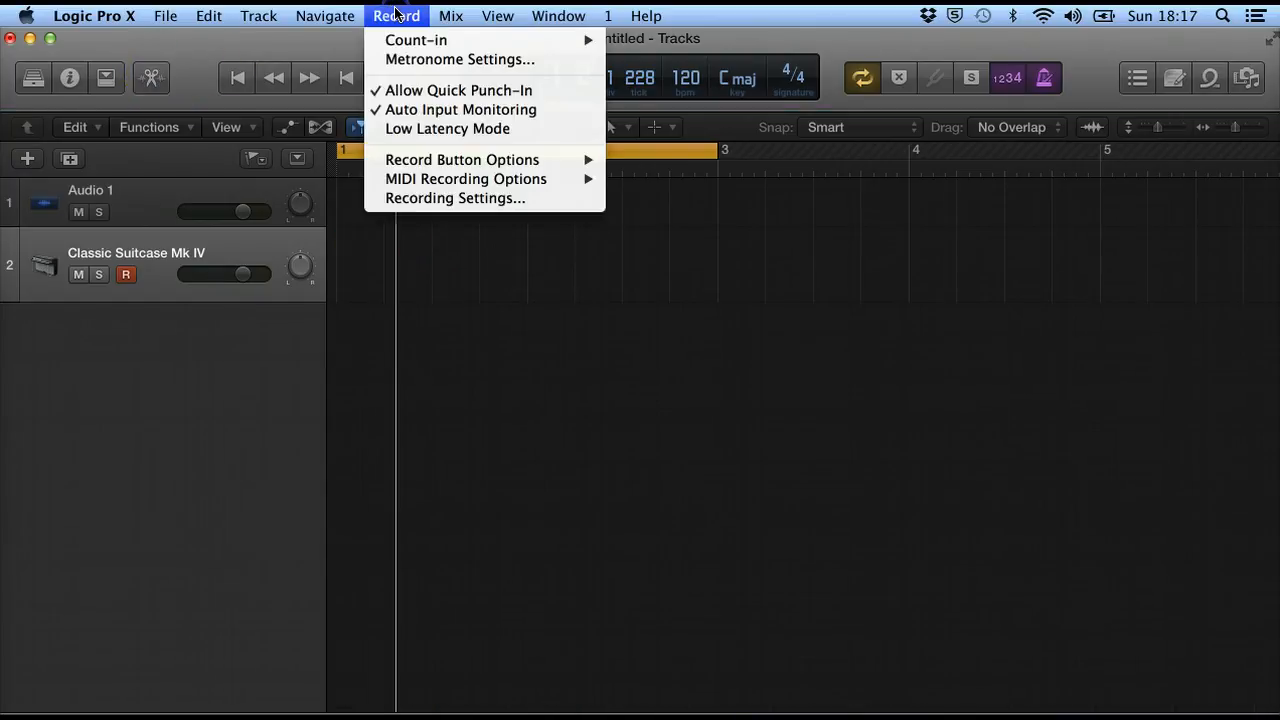
pyautogui.moveTo(463, 184)
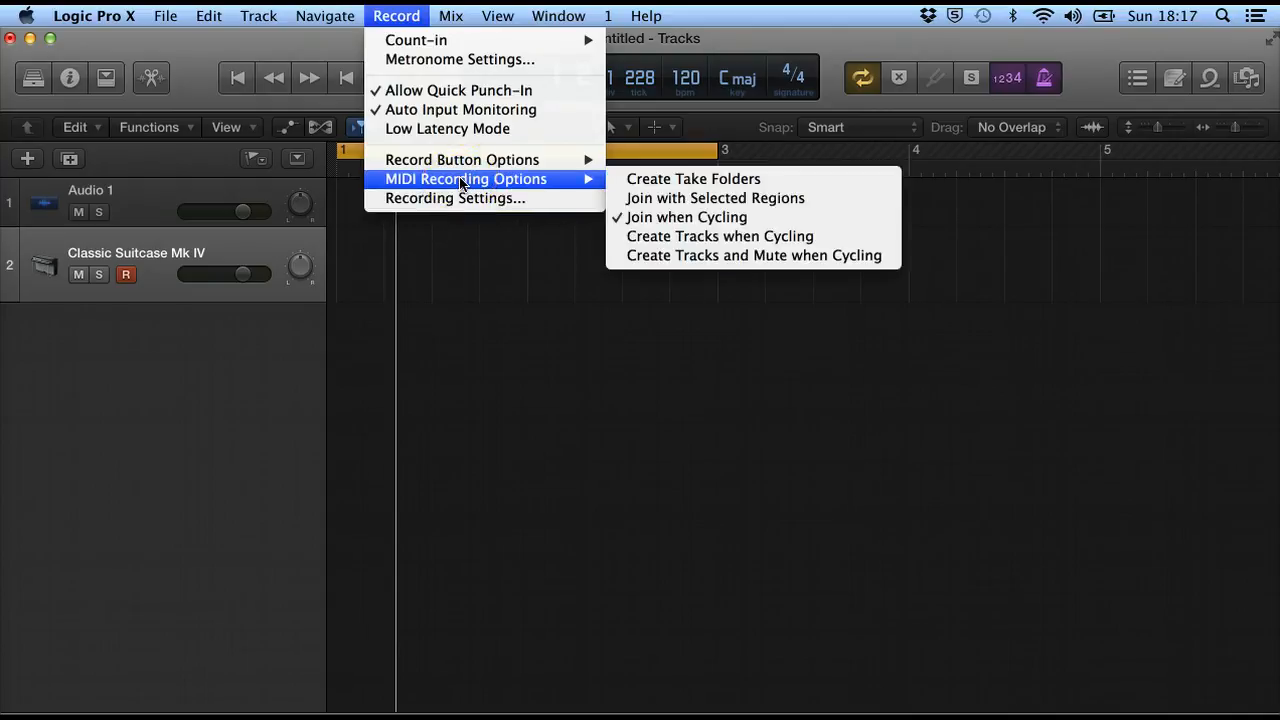
pyautogui.click(689, 185)
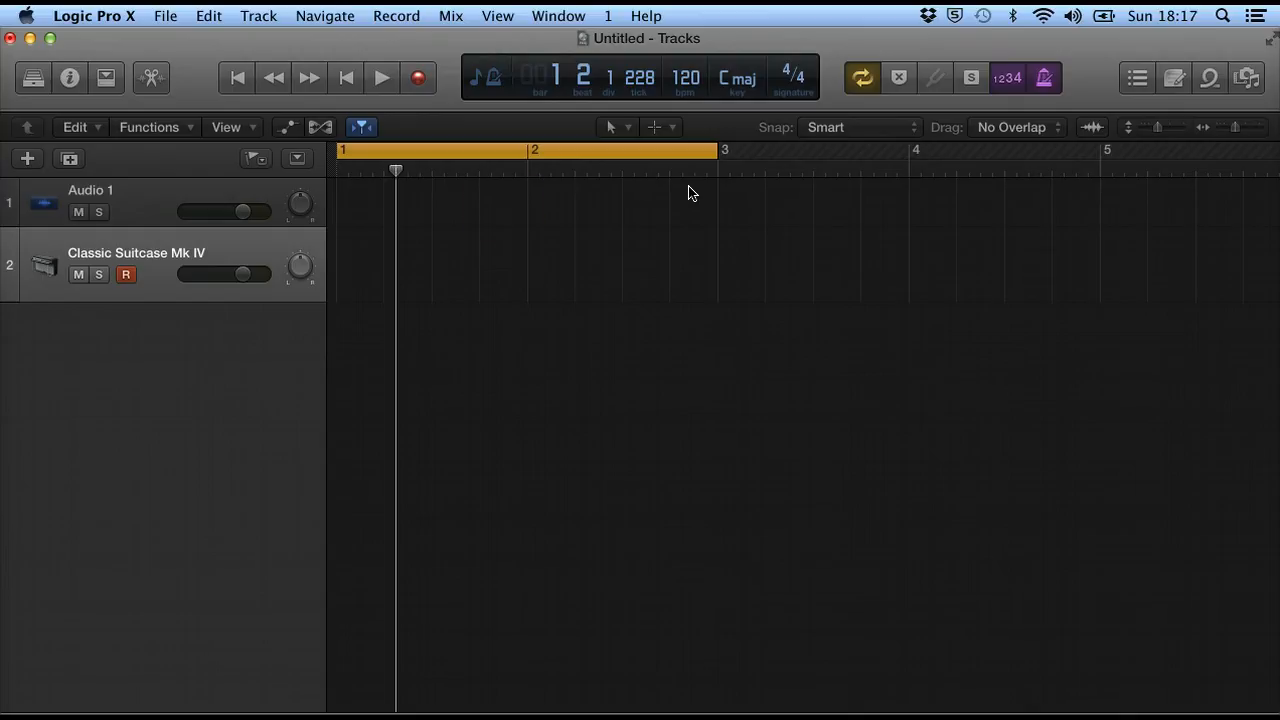
# Record several MIDI takes over the cycle area from the start, then stop.
pyautogui.click(240, 80)
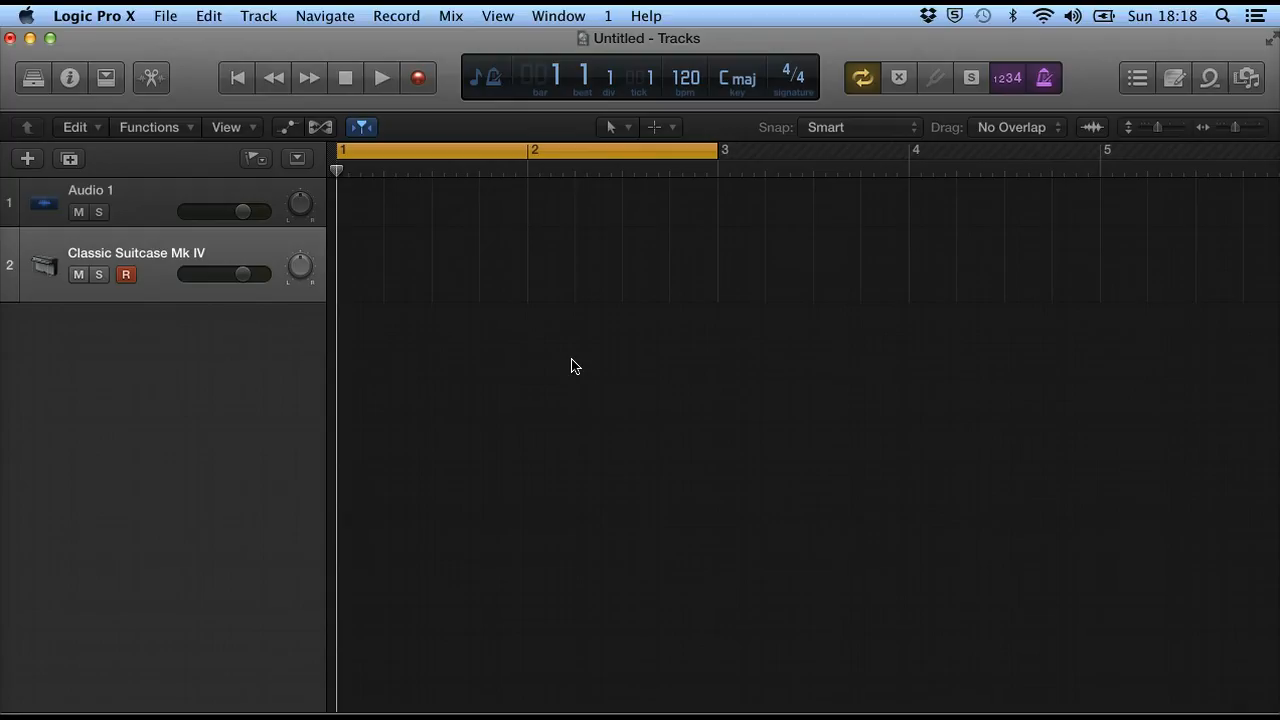
pyautogui.click(412, 84)
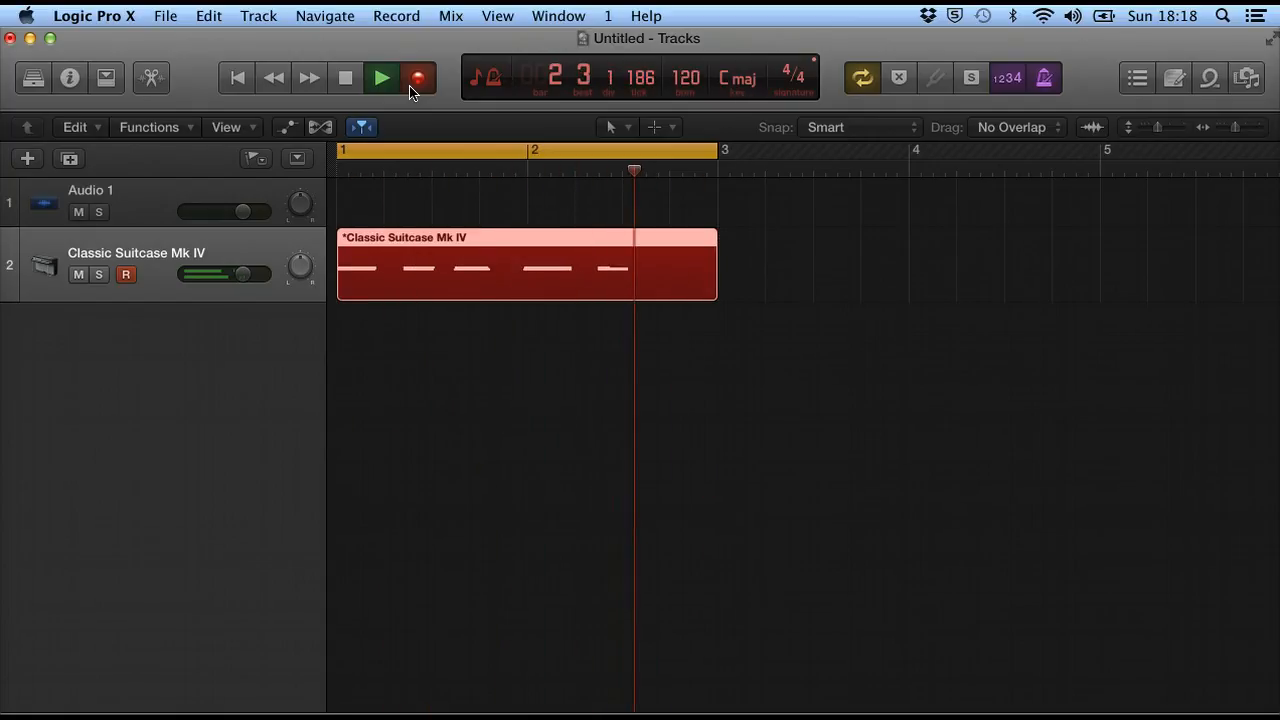
pyautogui.press('space')
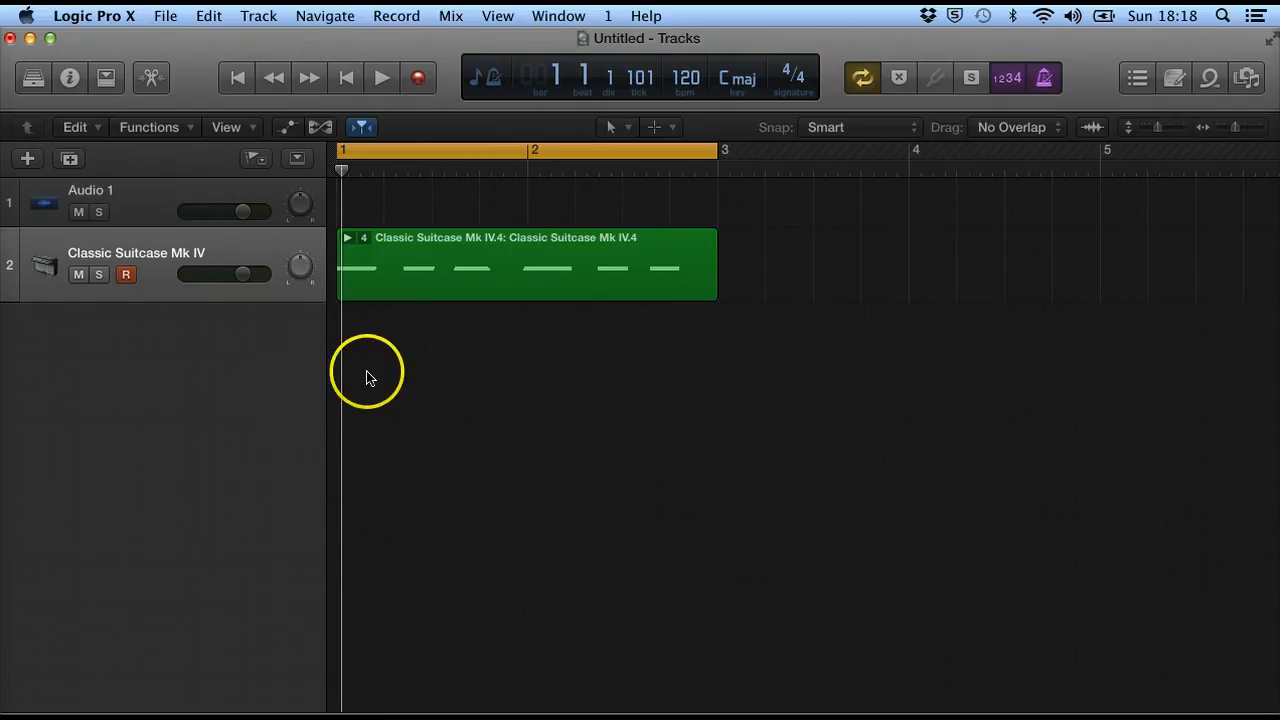
# Return to the start and expand the take folder to show all takes.
pyautogui.click(232, 77)
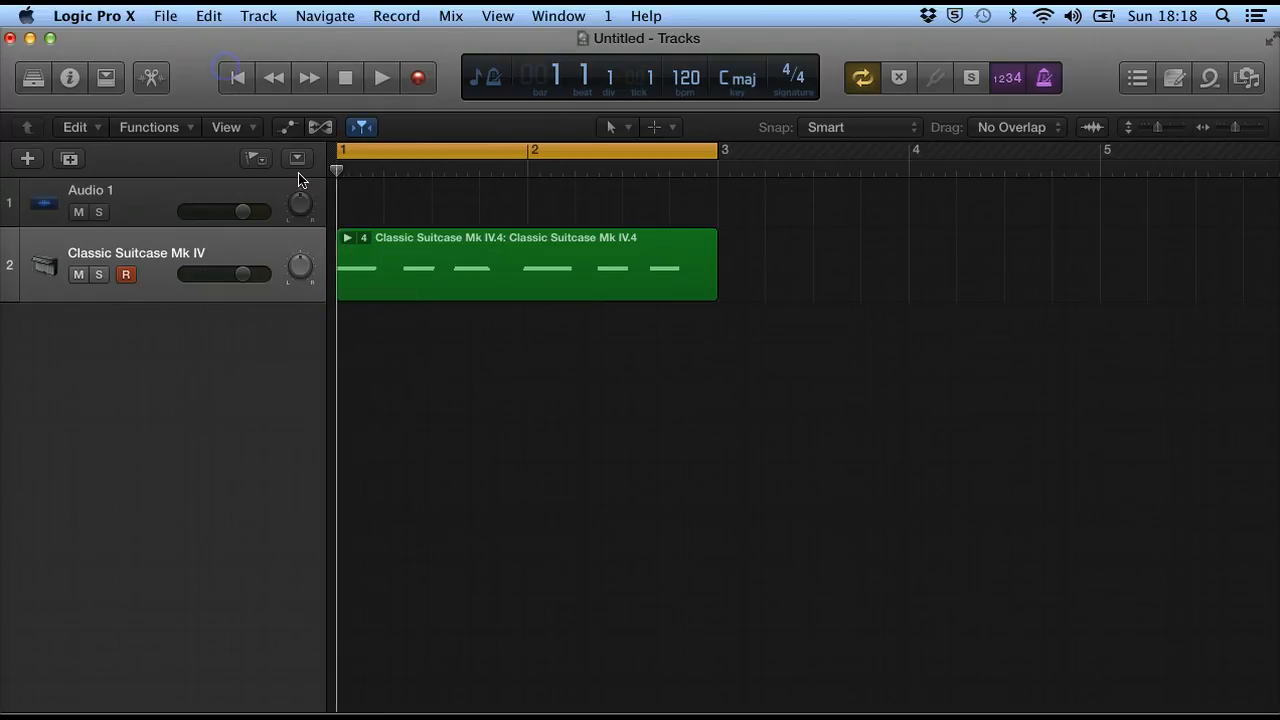
pyautogui.click(348, 238)
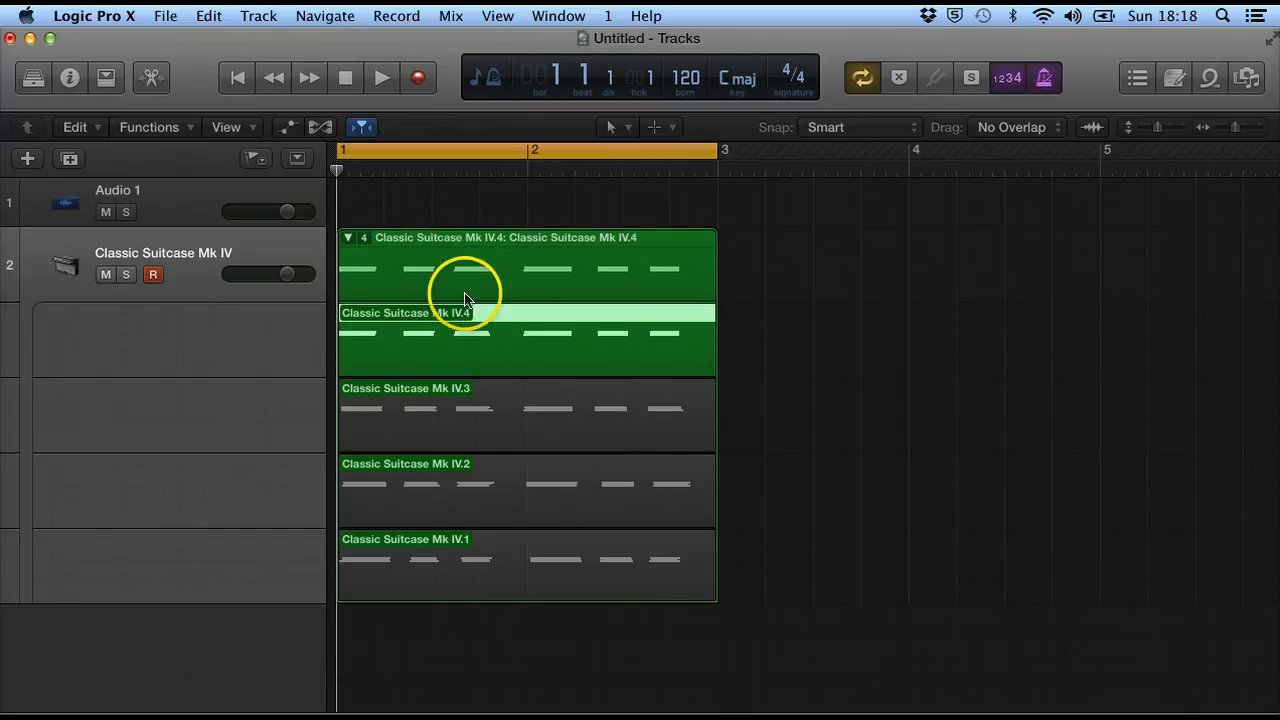
# Select each take in the folder in turn to audition it as the active take.
pyautogui.click(470, 408)
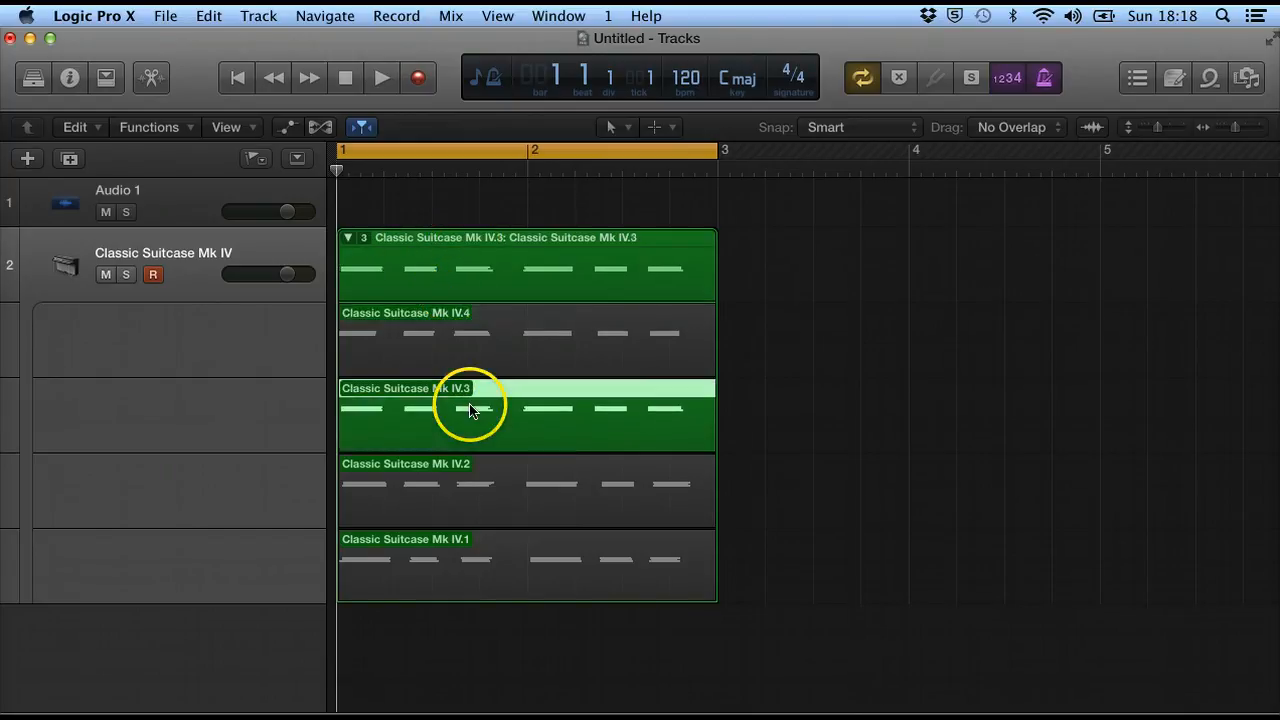
pyautogui.click(485, 506)
pyautogui.click(483, 578)
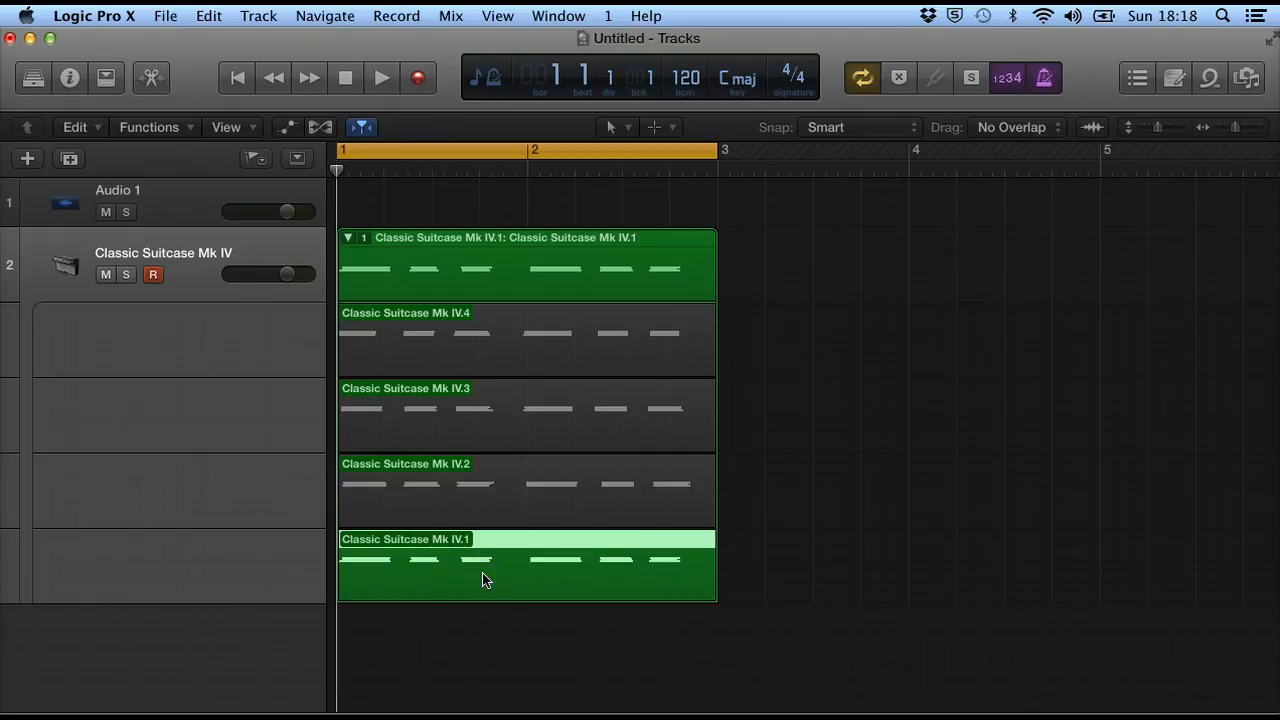
pyautogui.click(506, 516)
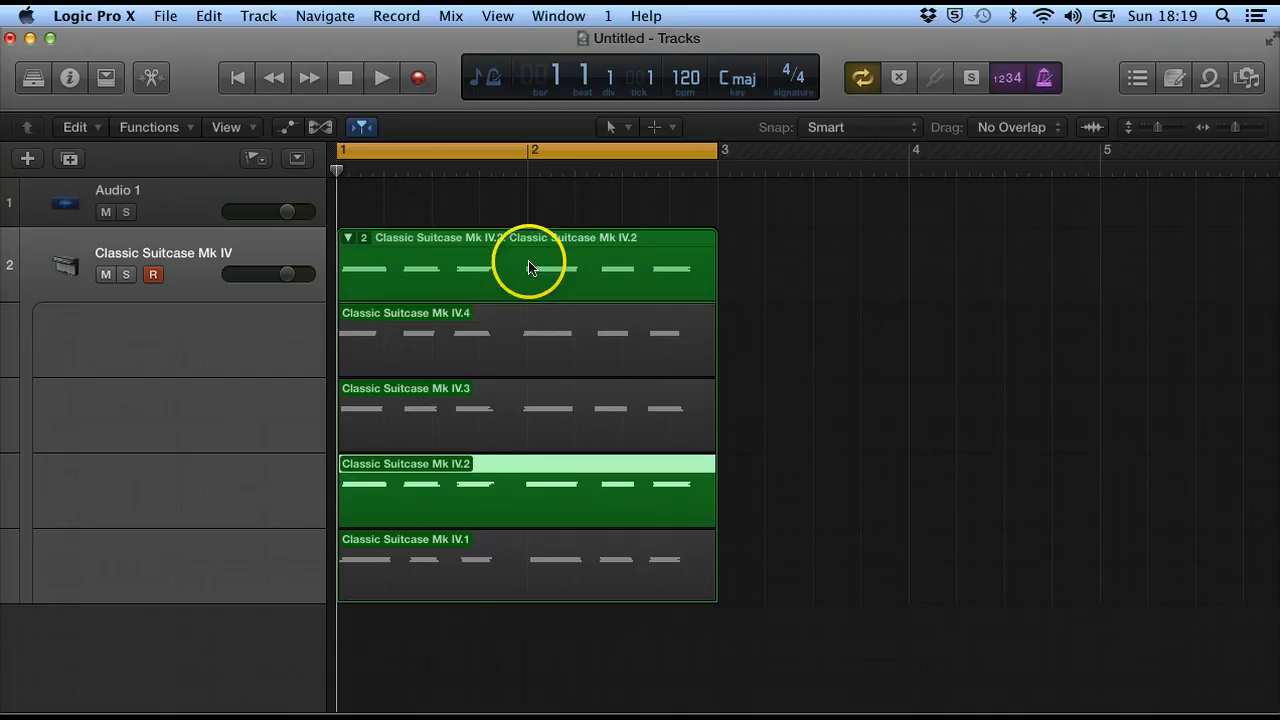
pyautogui.click(530, 334)
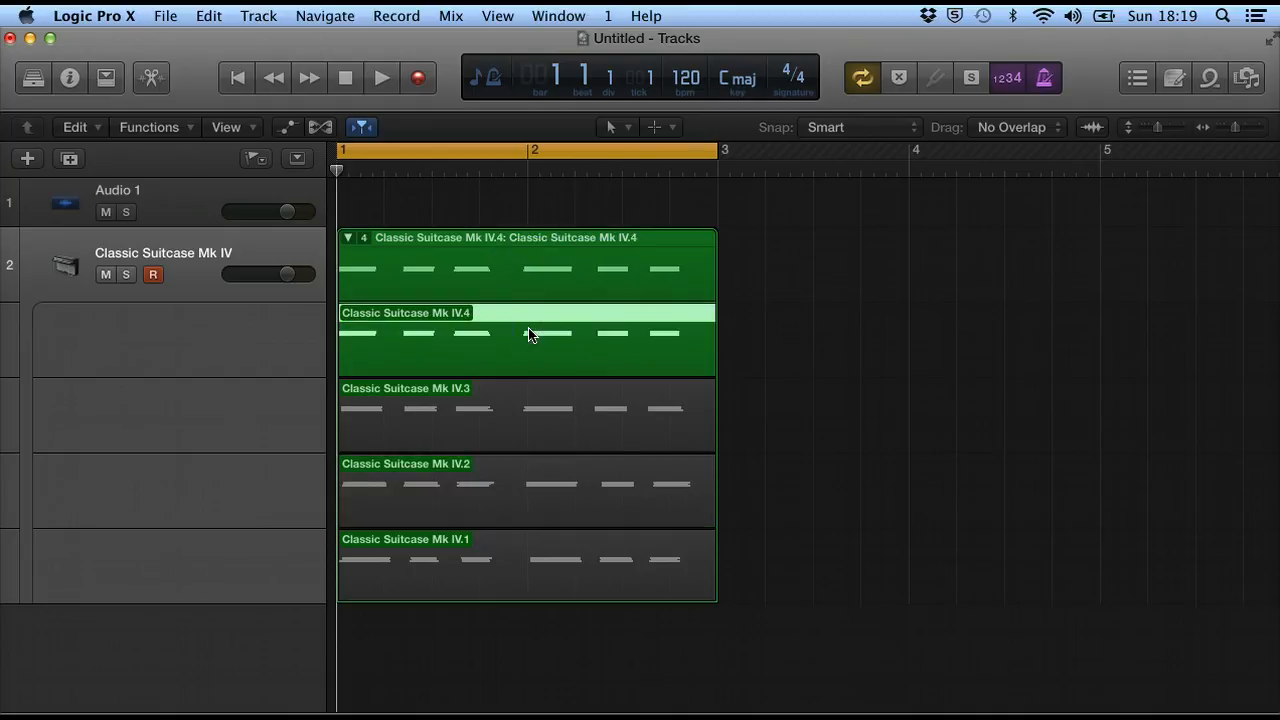
pyautogui.click(546, 434)
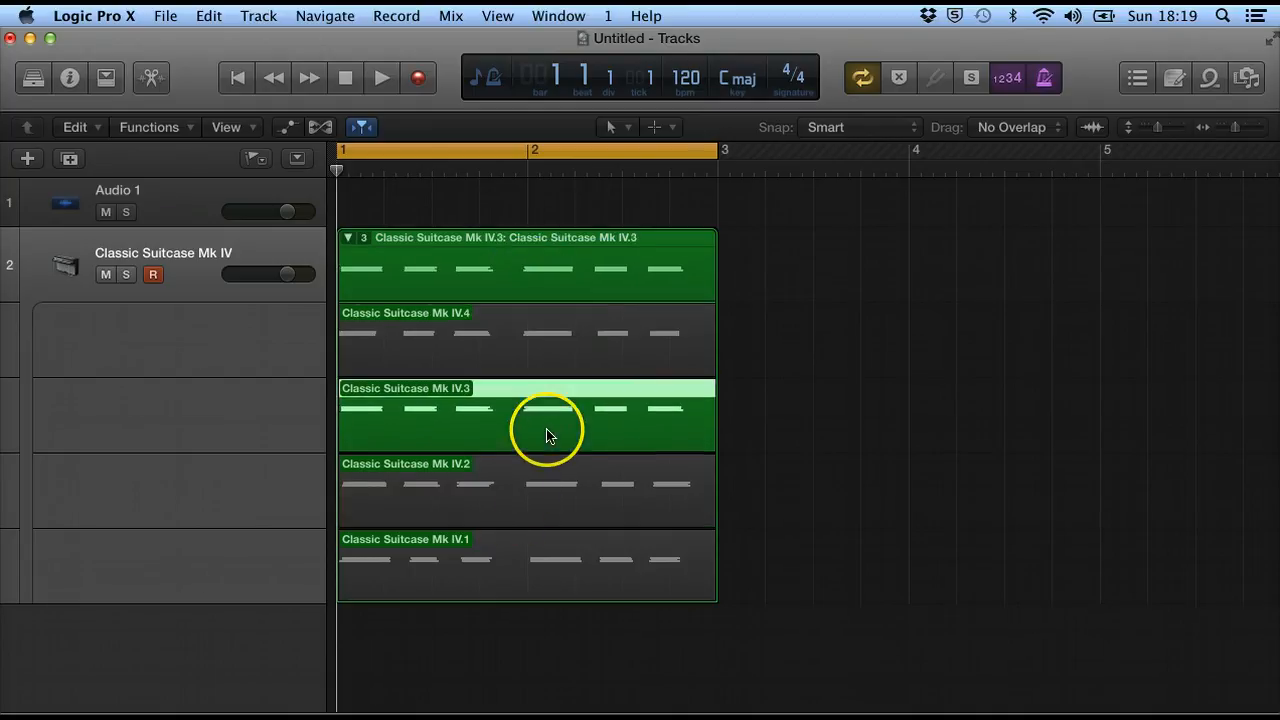
pyautogui.click(541, 490)
# Play the cycle while switching the active take between takes 3 and 4, ending on take 4.
pyautogui.press('space')
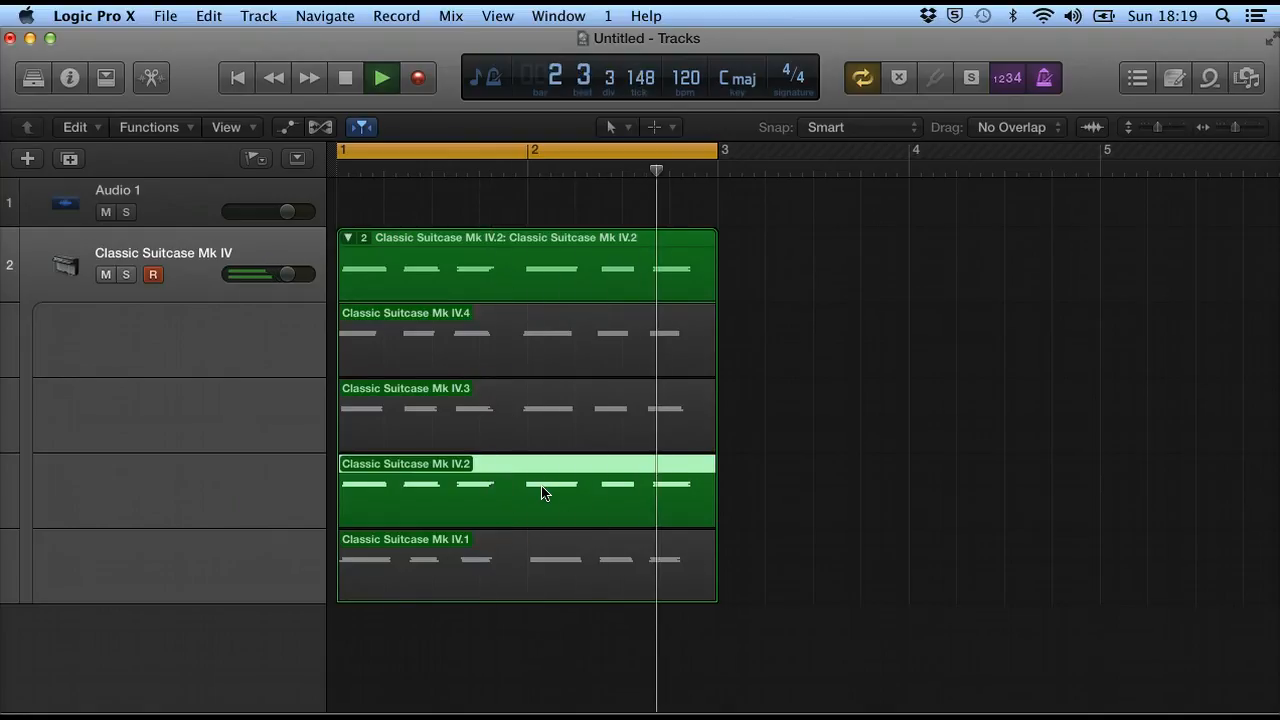
pyautogui.click(557, 409)
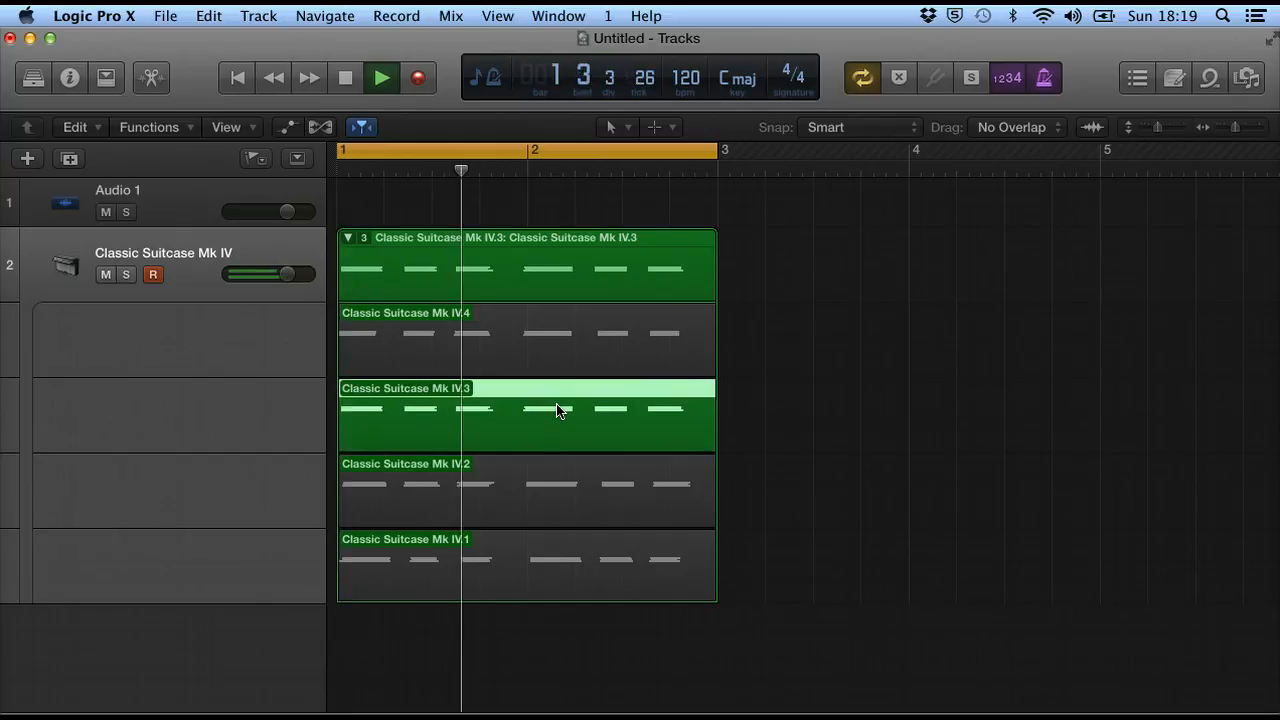
pyautogui.click(576, 358)
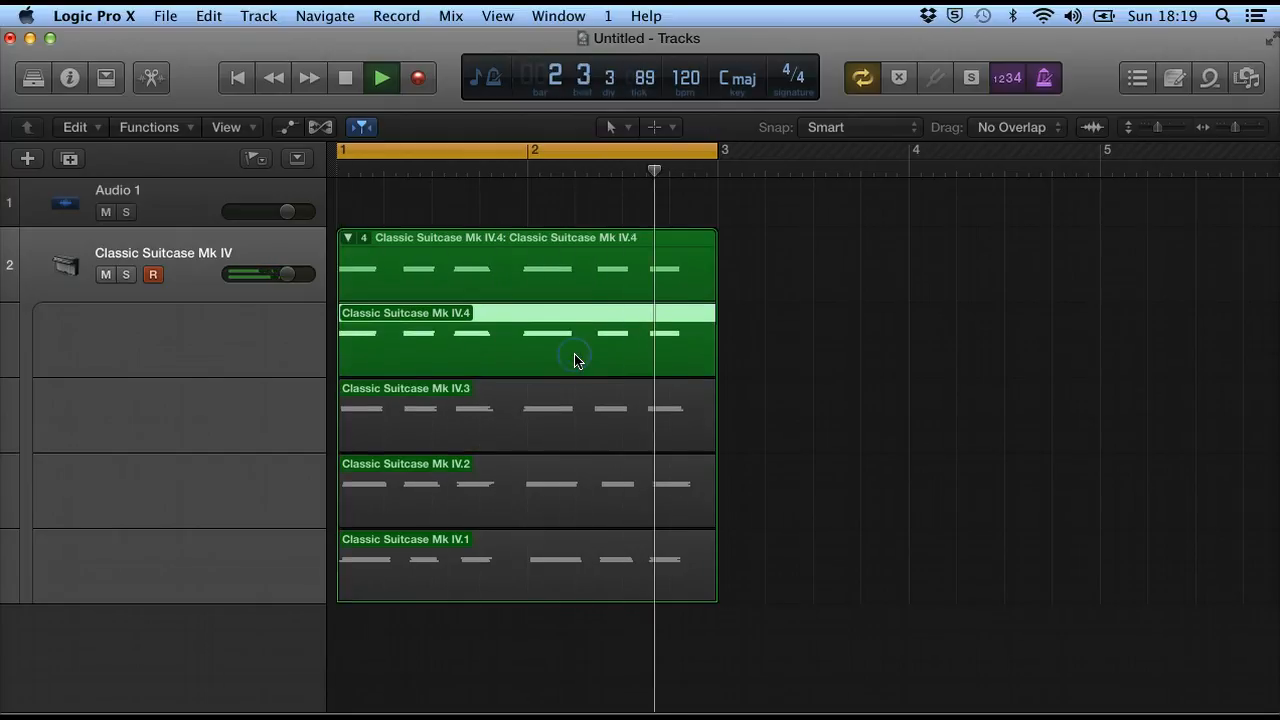
pyautogui.press('space')
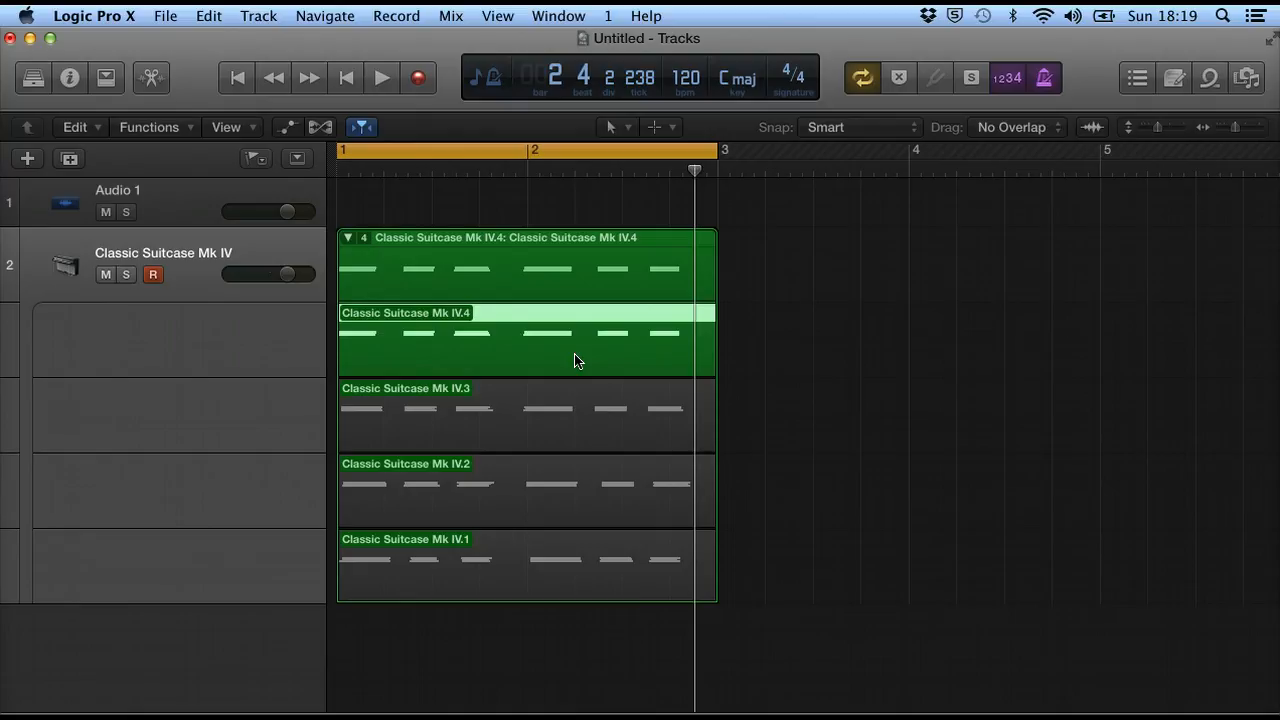
# Choose the Scissors tool and split the take folder just before bar 2.
pyautogui.click(611, 126)
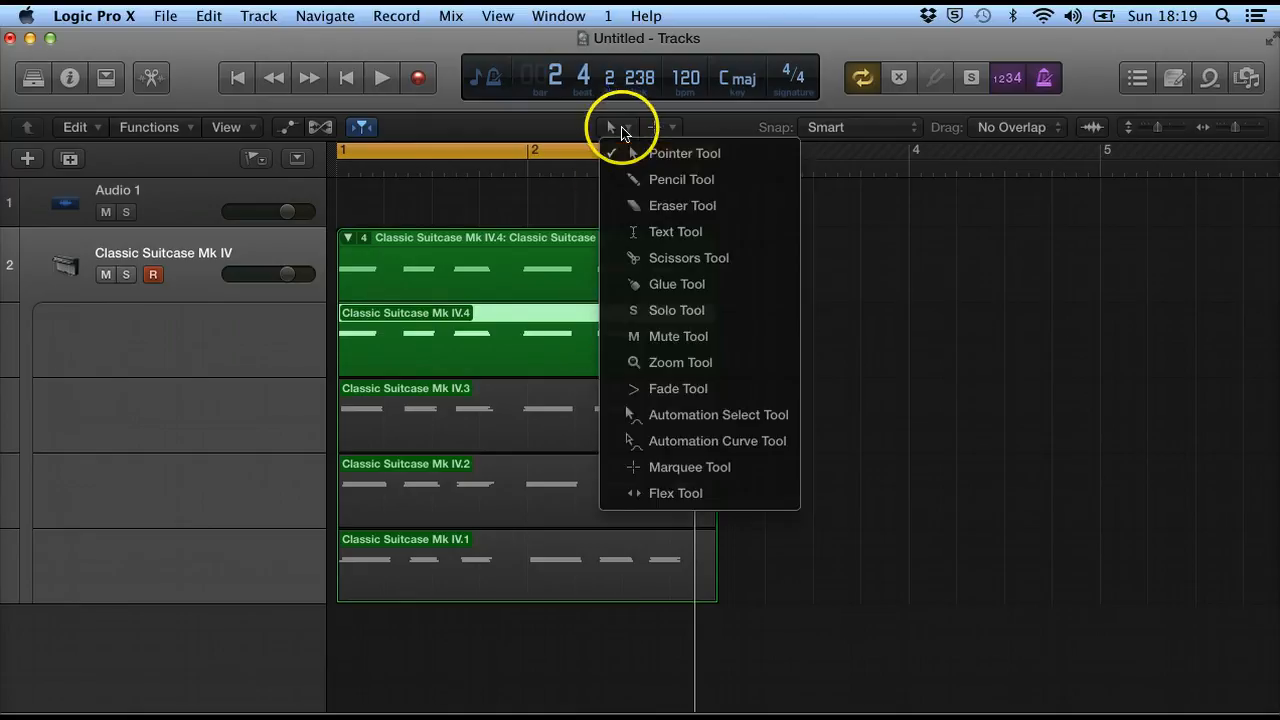
pyautogui.click(638, 262)
pyautogui.click(510, 428)
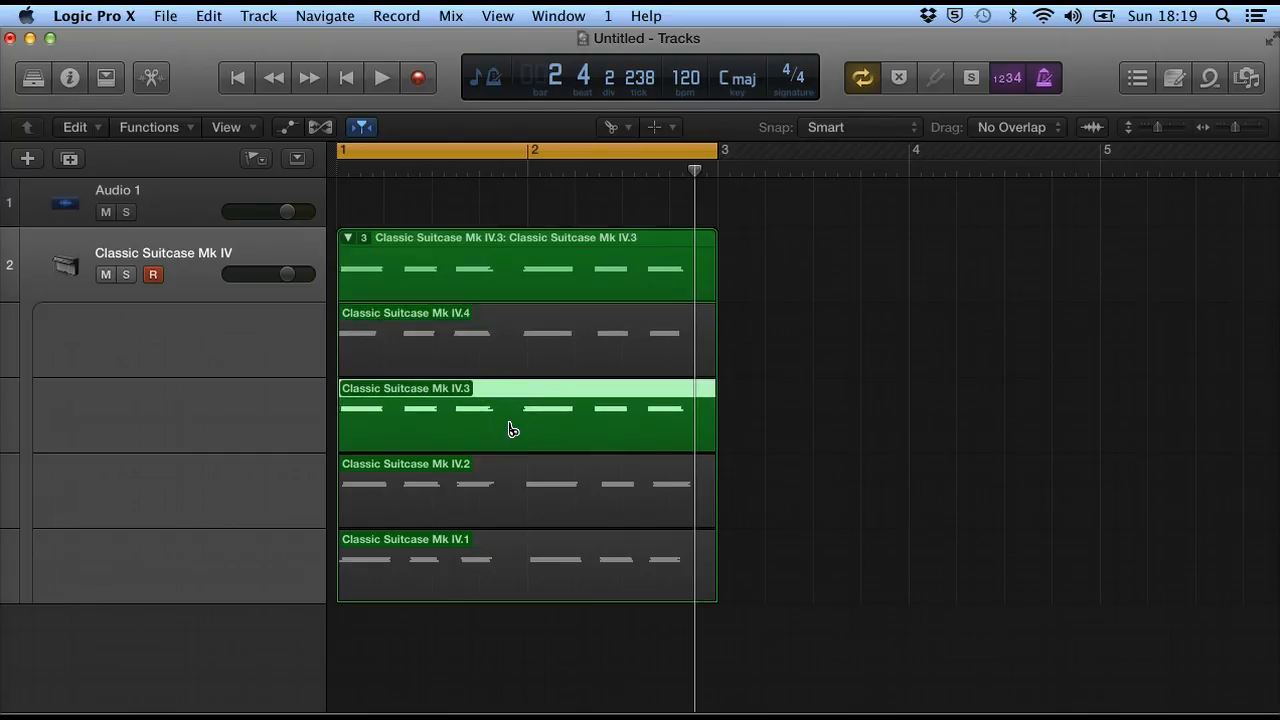
pyautogui.click(510, 342)
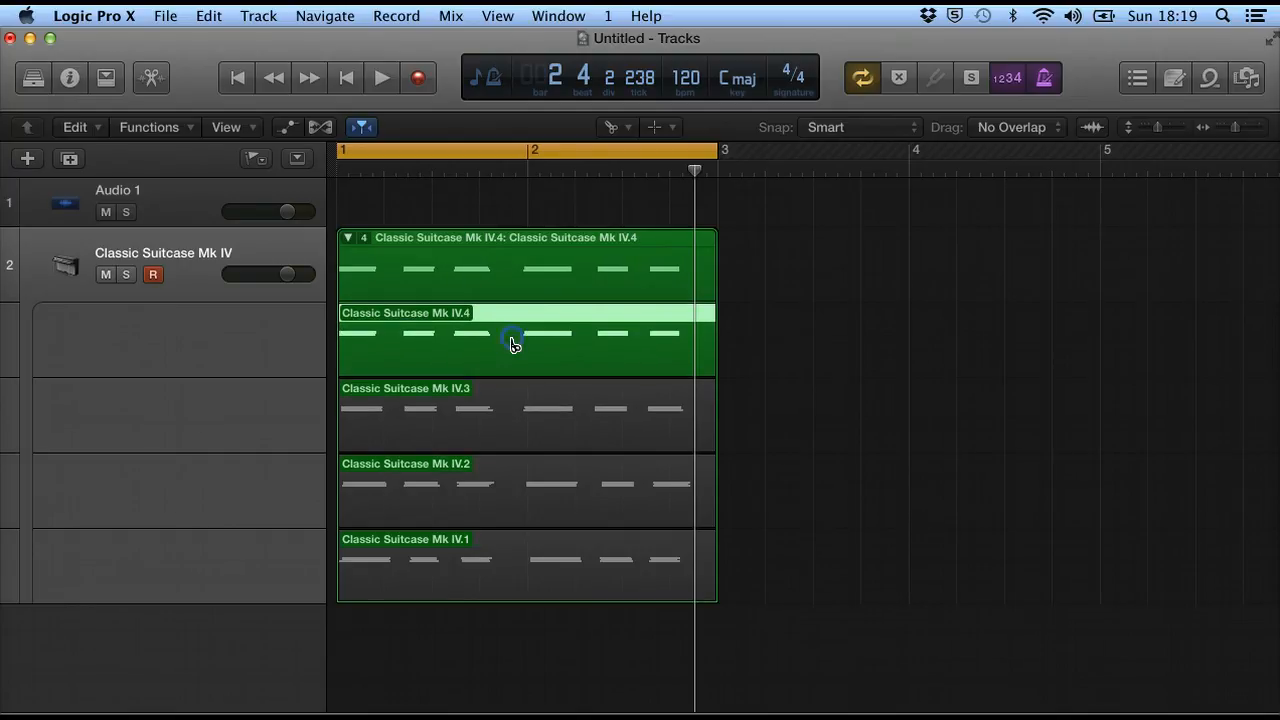
pyautogui.click(504, 263)
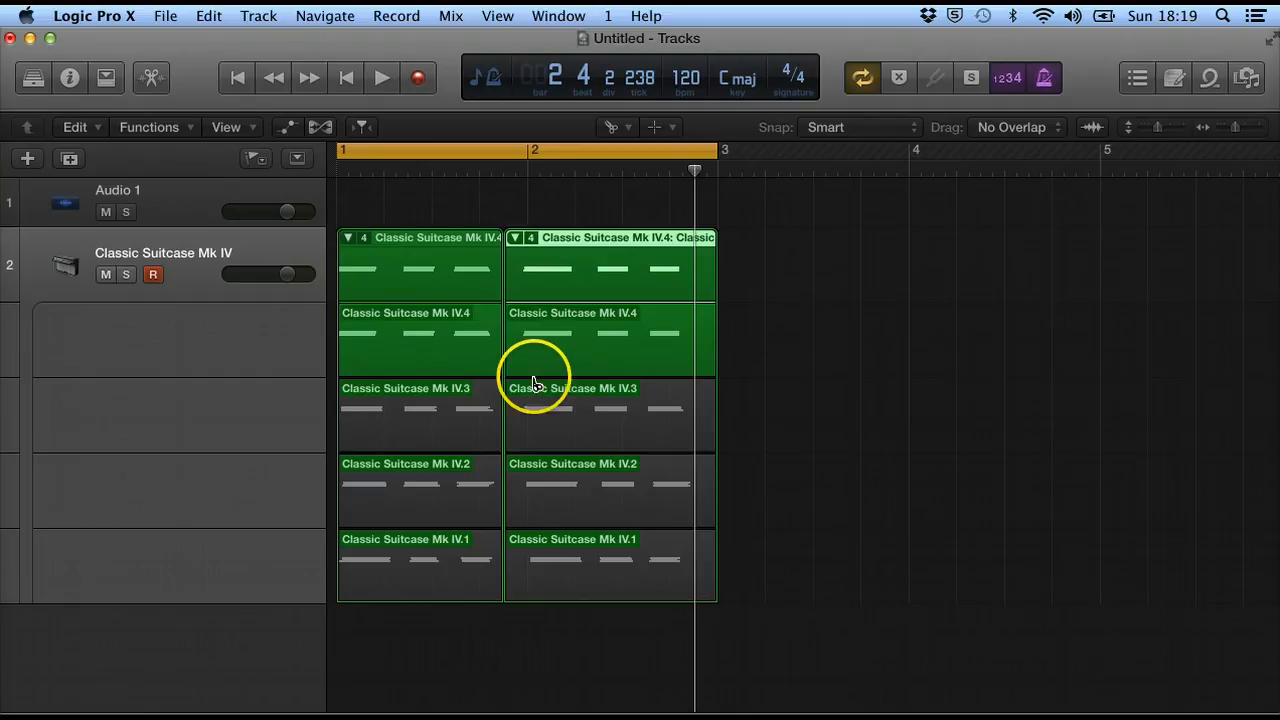